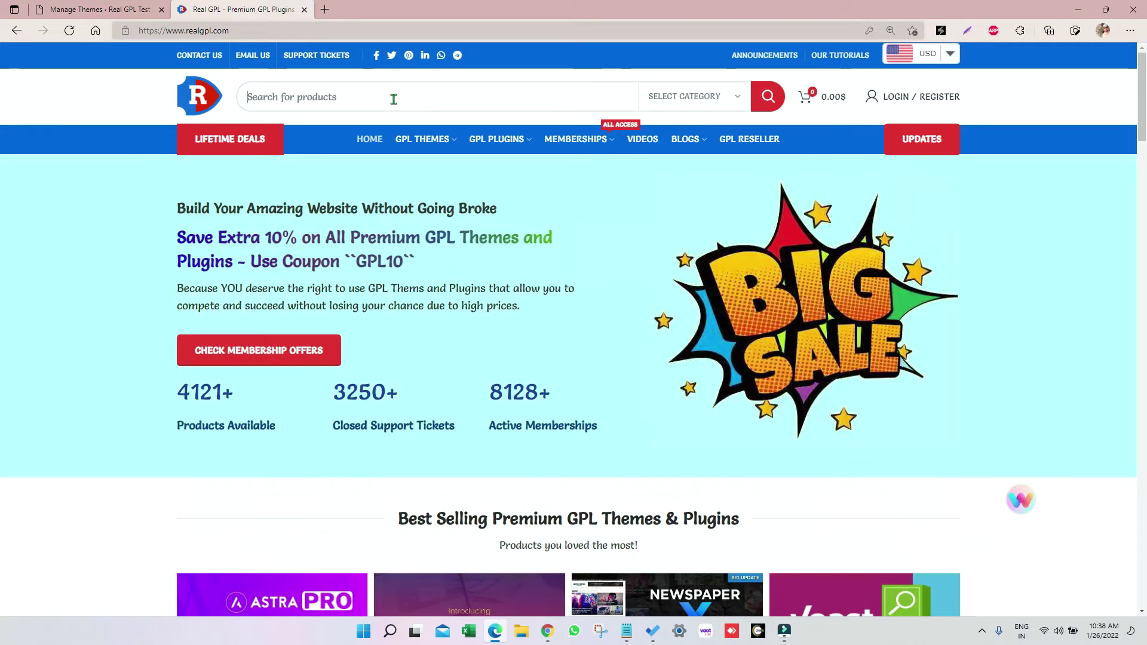
Search the RealGPL store for 'impreza' and open the Impreza Theme GPL v8.4 product page.
click(394, 99)
text(impr)
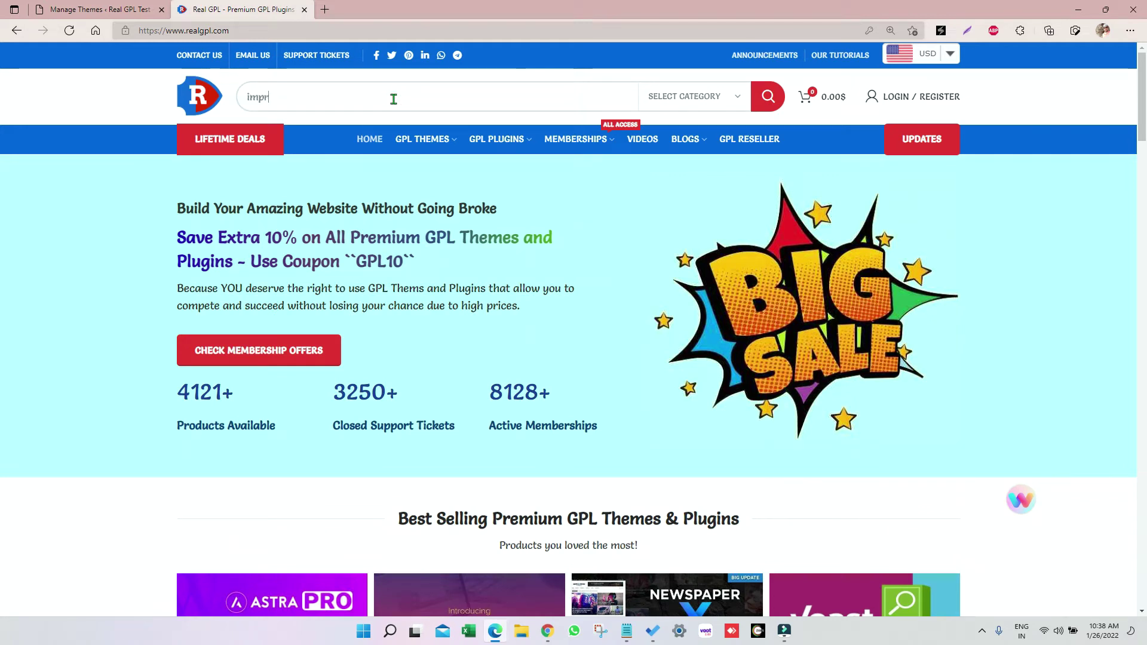
text(eza)
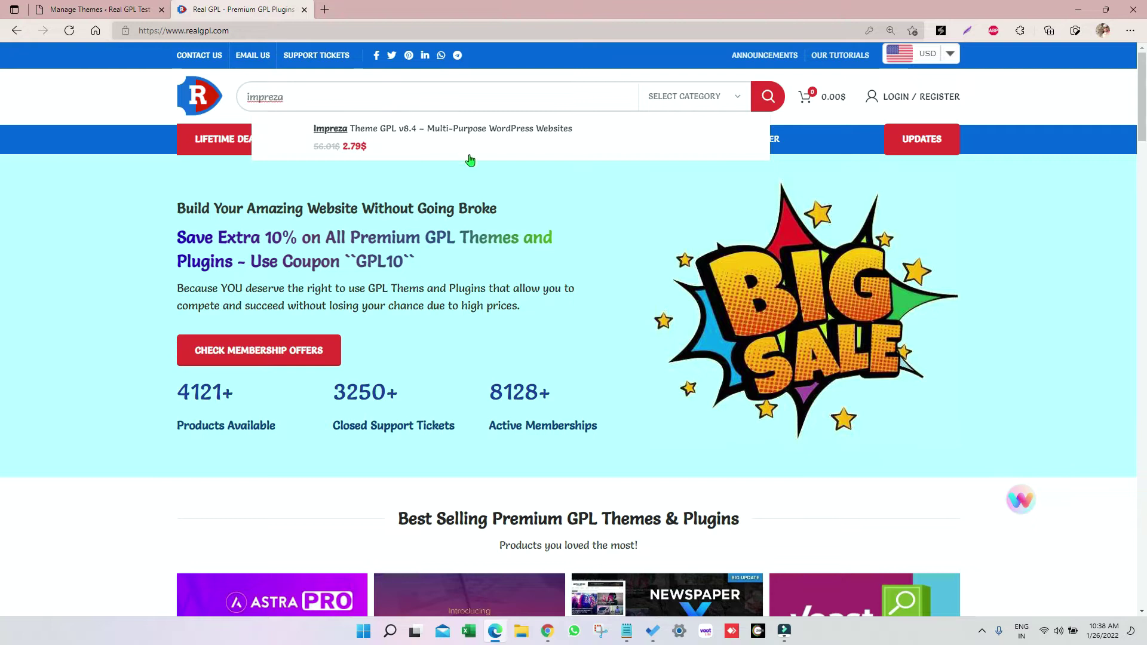
click(474, 145)
mouse_move(496, 139)
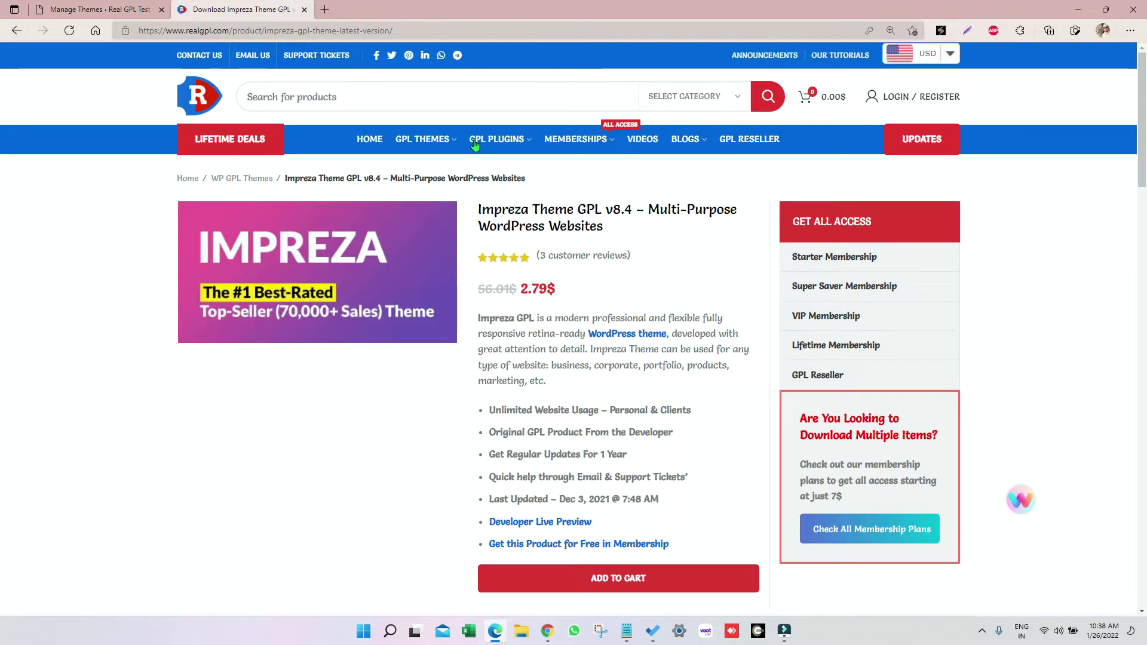
scroll(627, 462, down, 5)
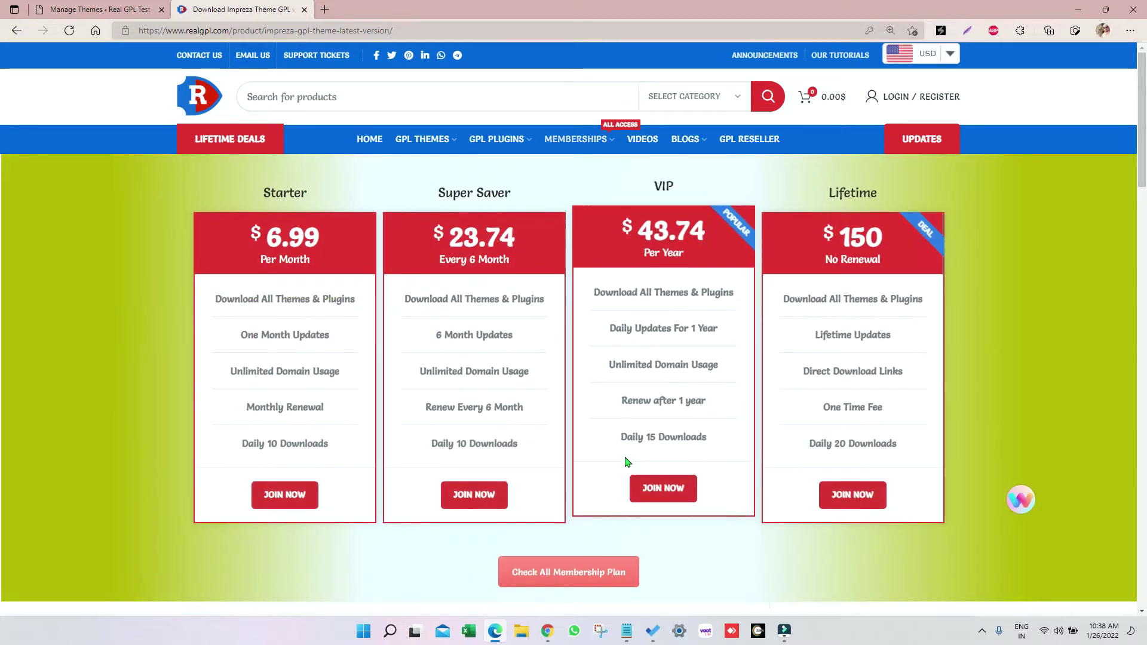
scroll(627, 462, up, 5)
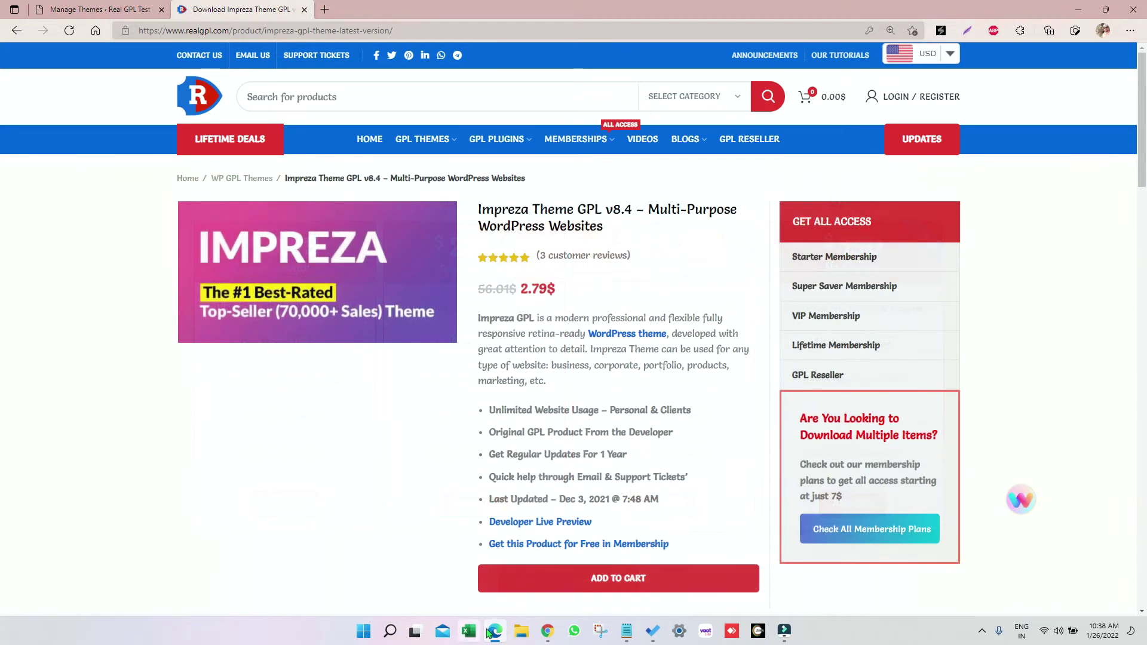
Extract the downloaded Impreza theme archive in Pictures into a new folder.
click(520, 631)
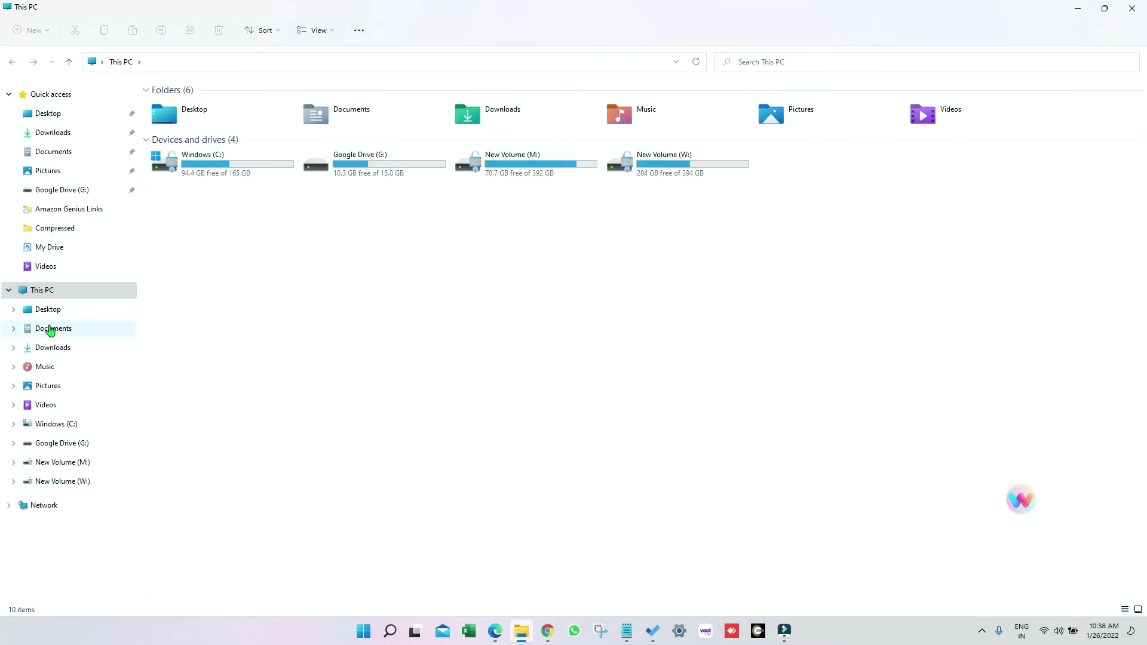
click(42, 387)
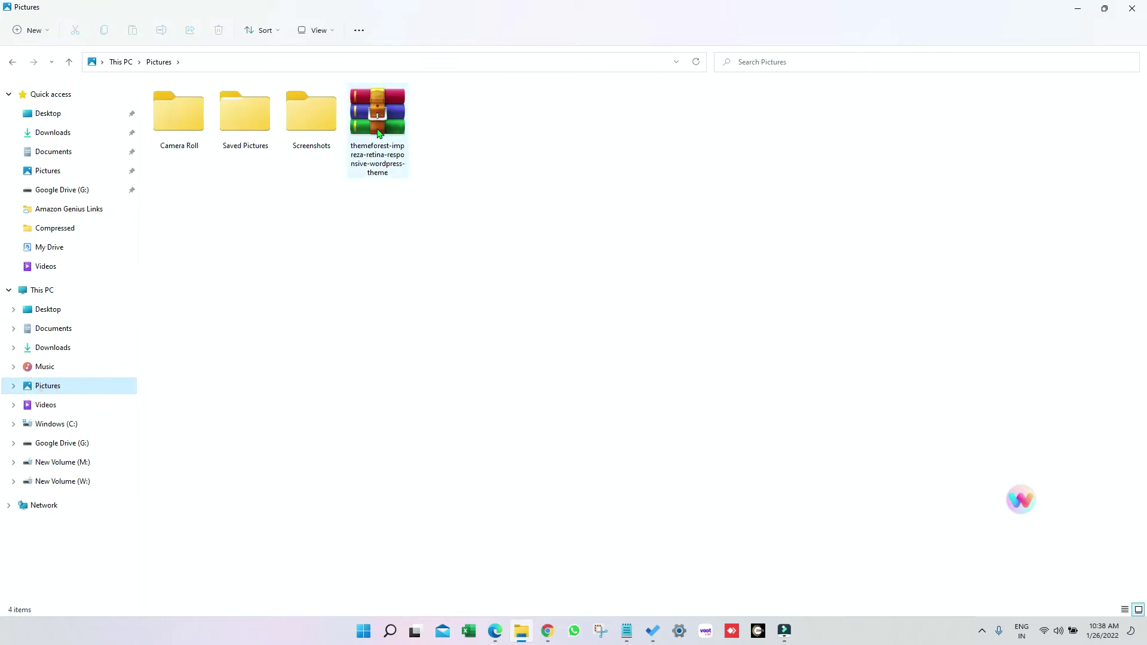
click(378, 133)
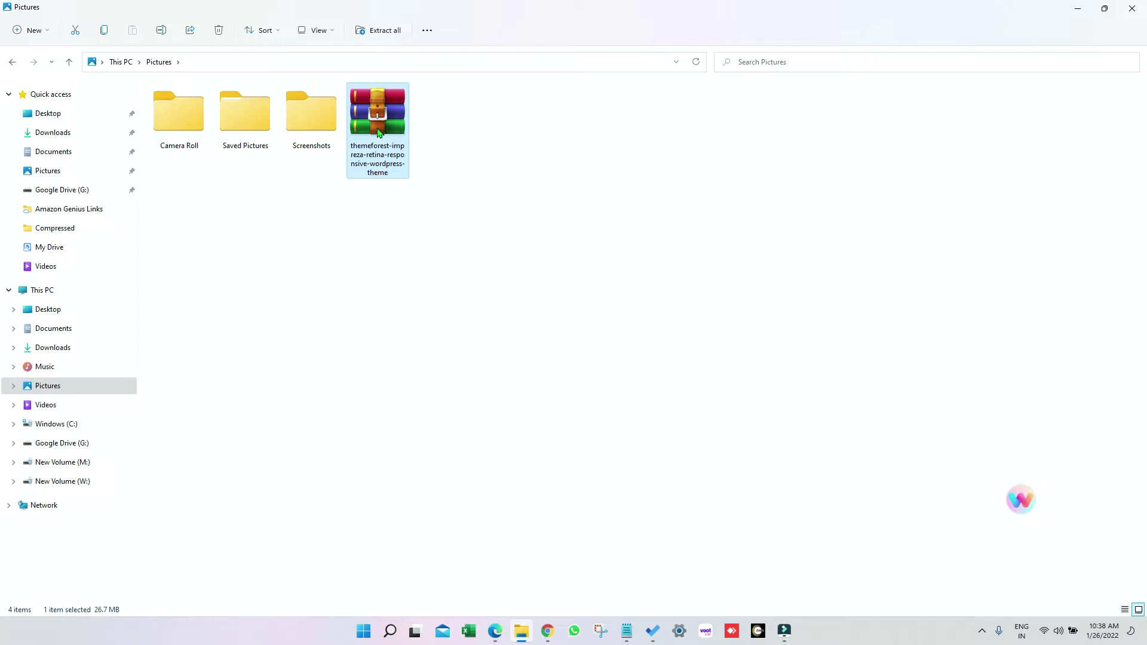
right_click(379, 133)
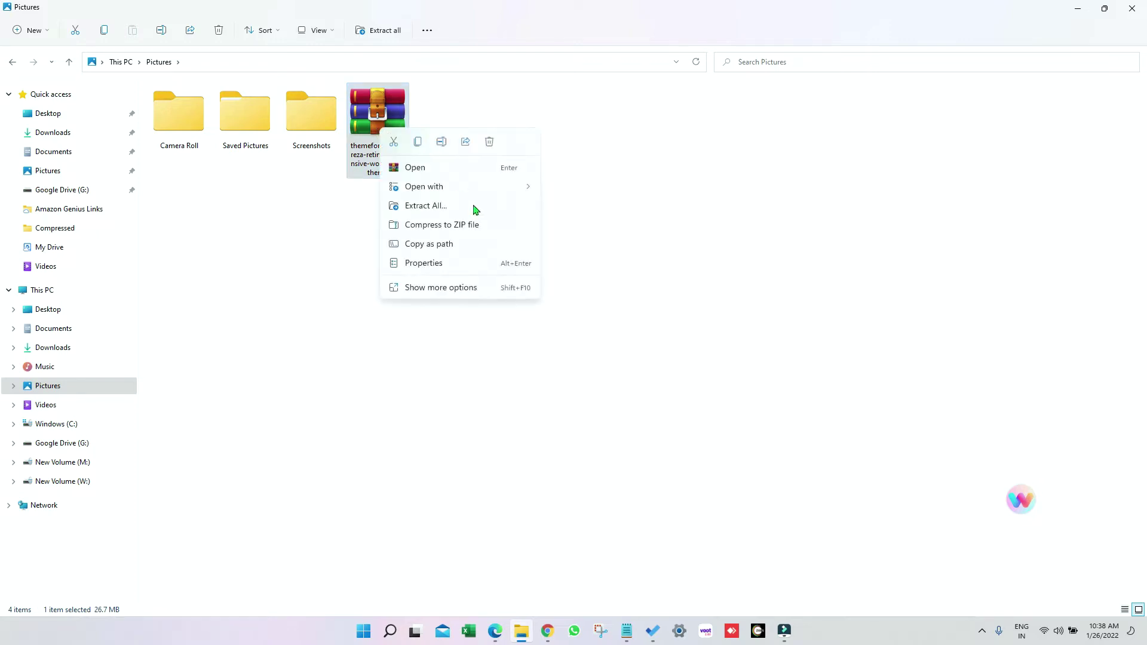
click(442, 287)
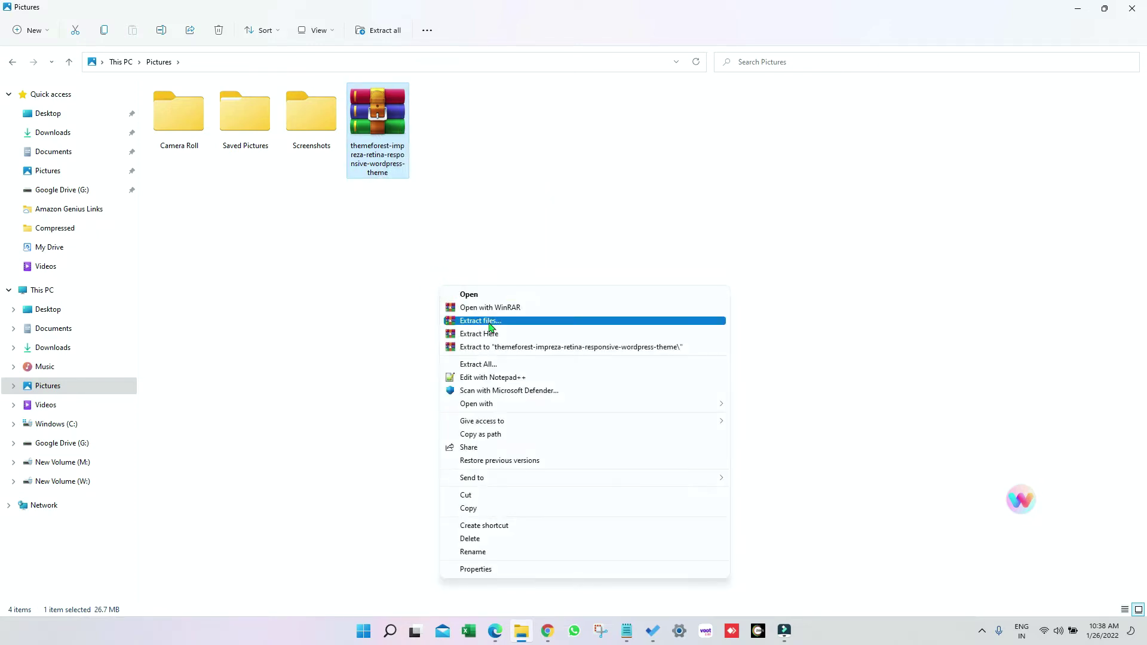
click(489, 321)
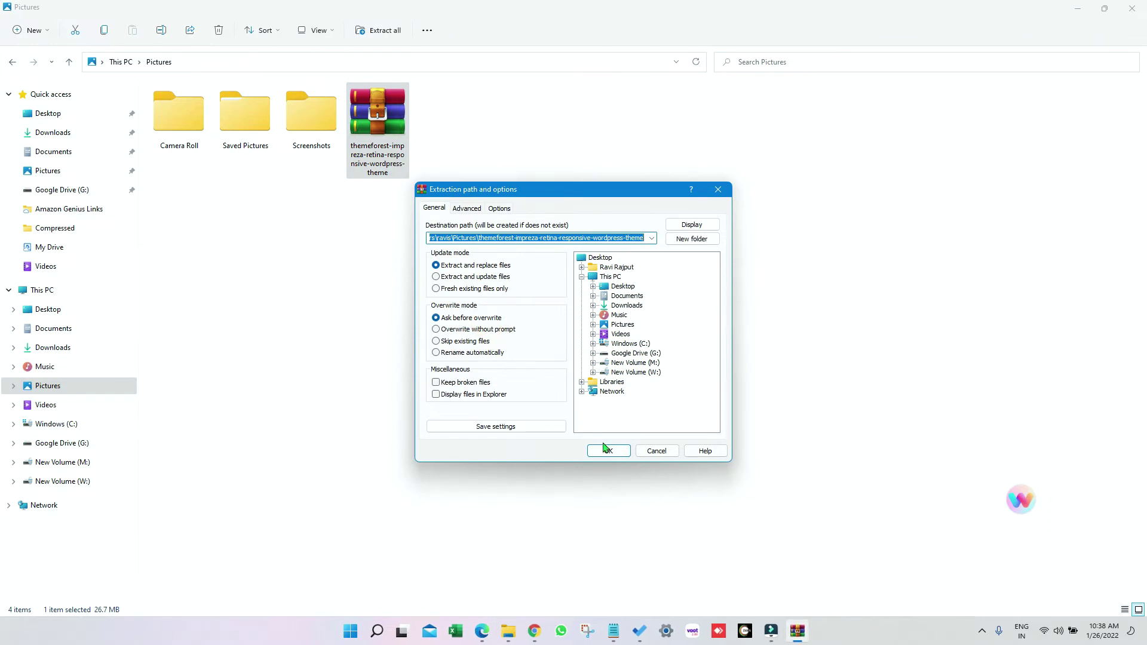
click(604, 448)
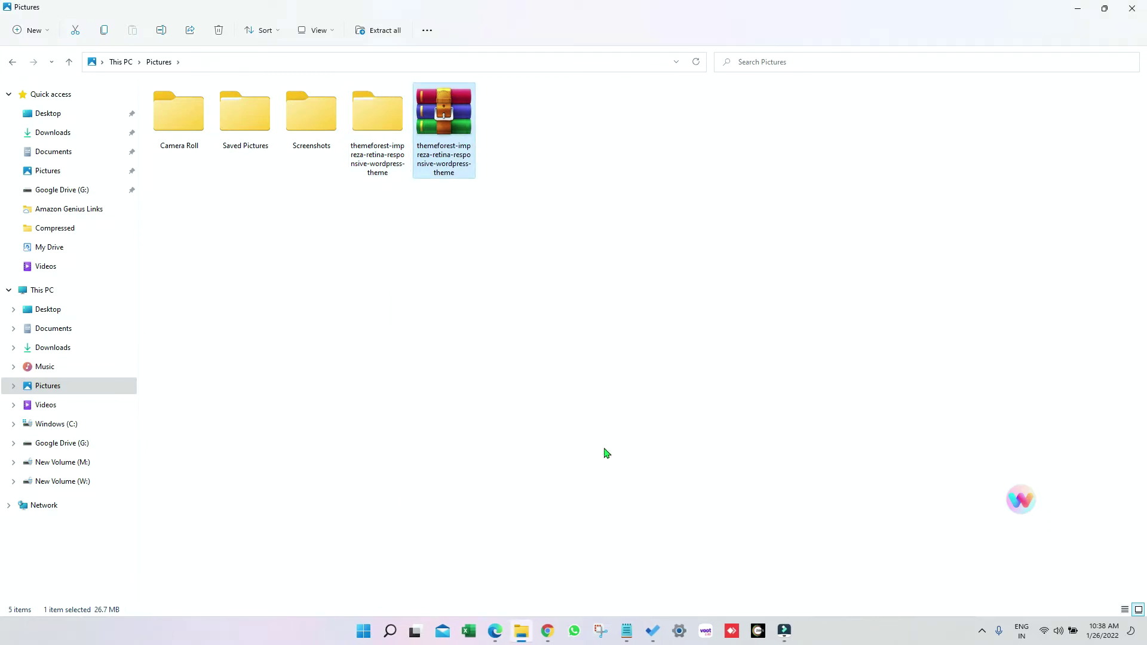
Browse the extracted Product and Documentation folders, ending in the Addons folder.
double_click(369, 160)
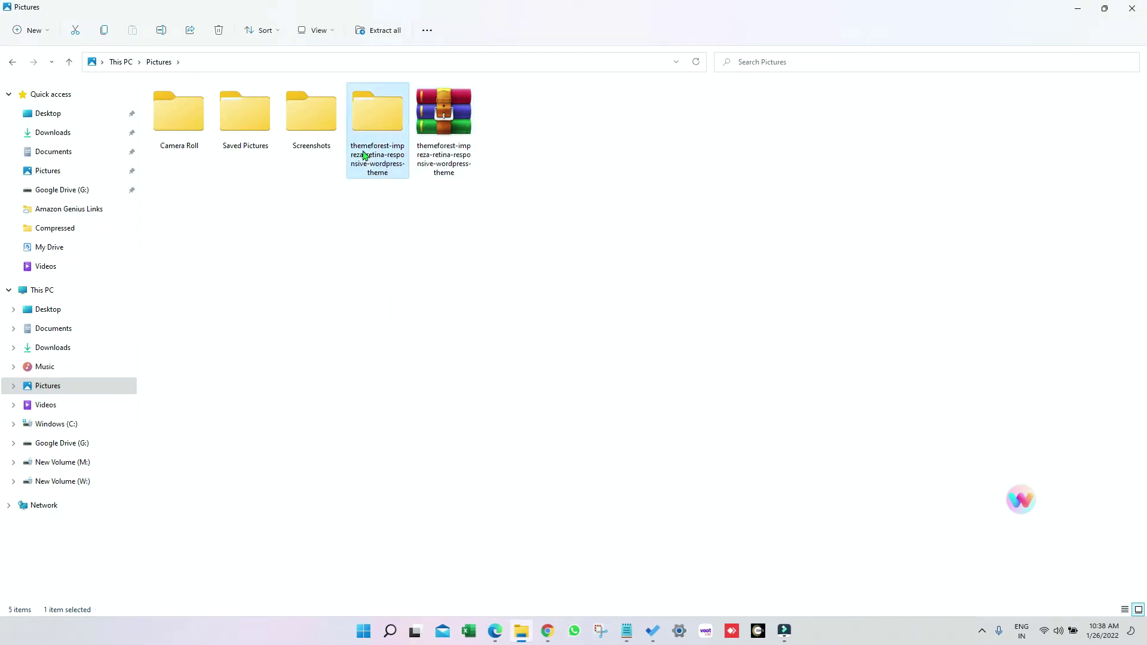
double_click(197, 135)
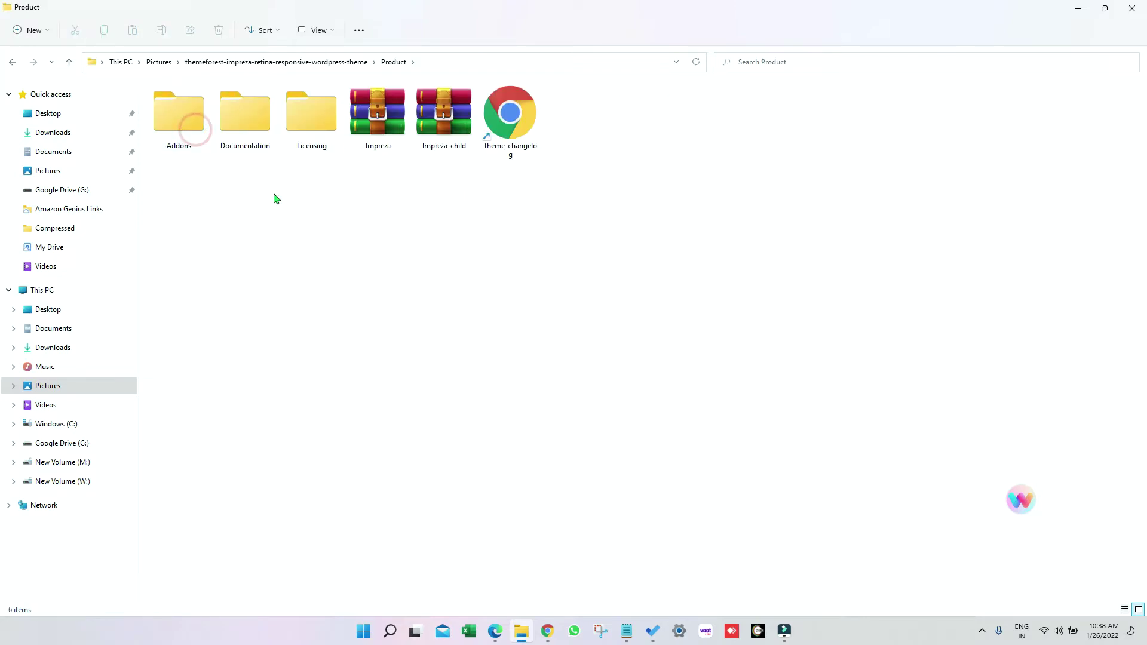
click(378, 111)
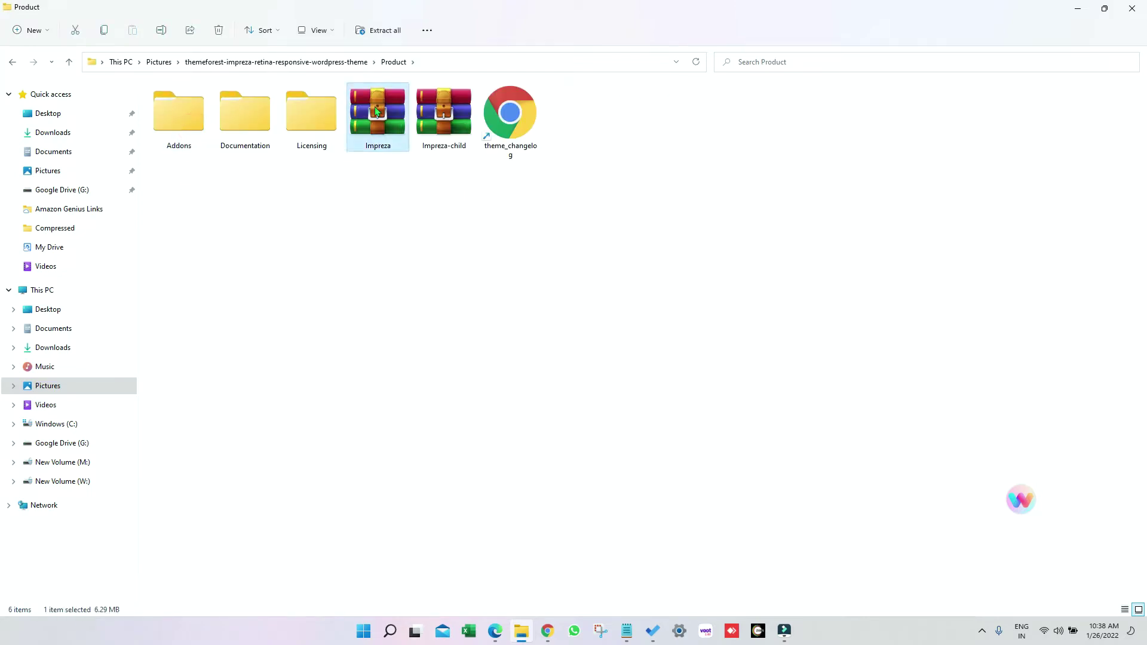
click(445, 123)
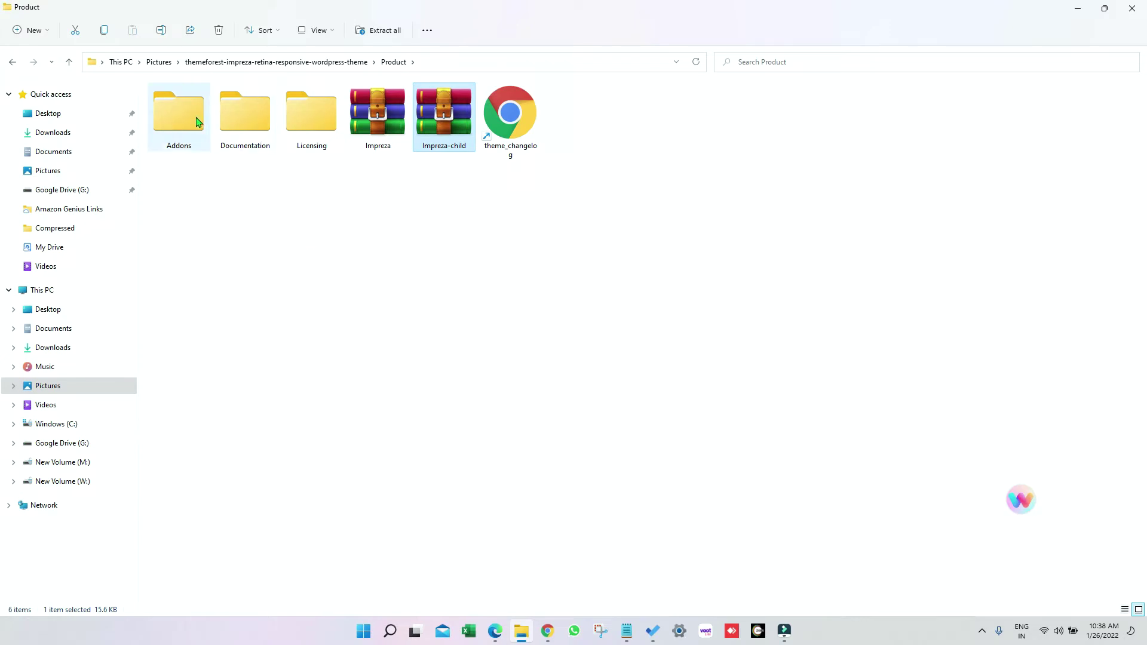
double_click(242, 113)
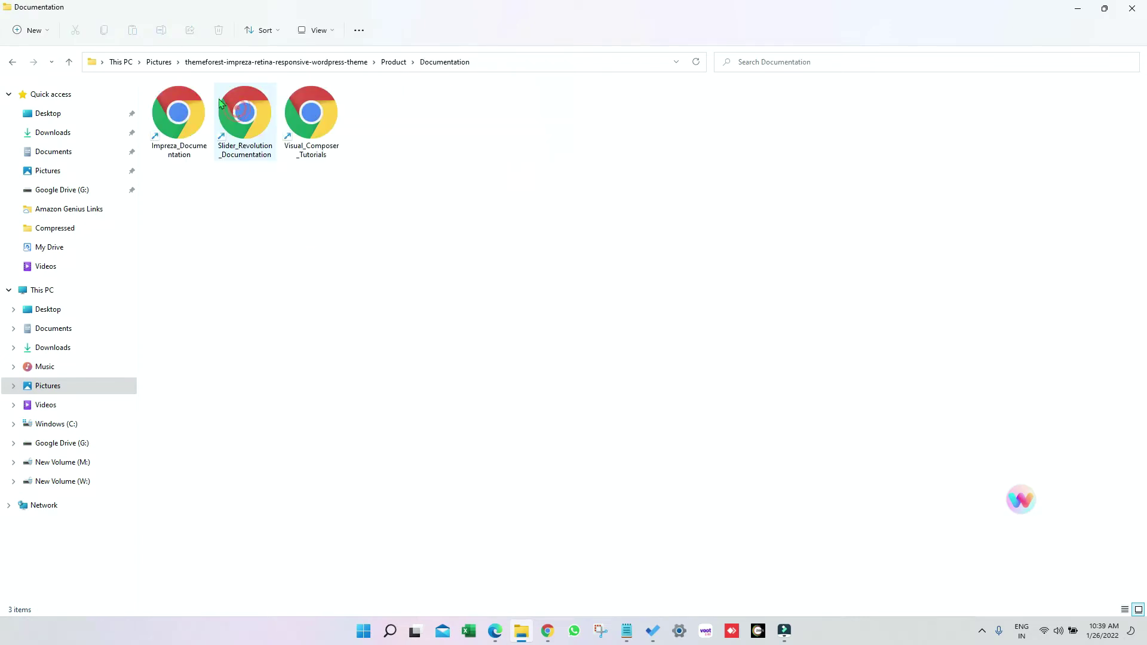
click(69, 61)
double_click(187, 132)
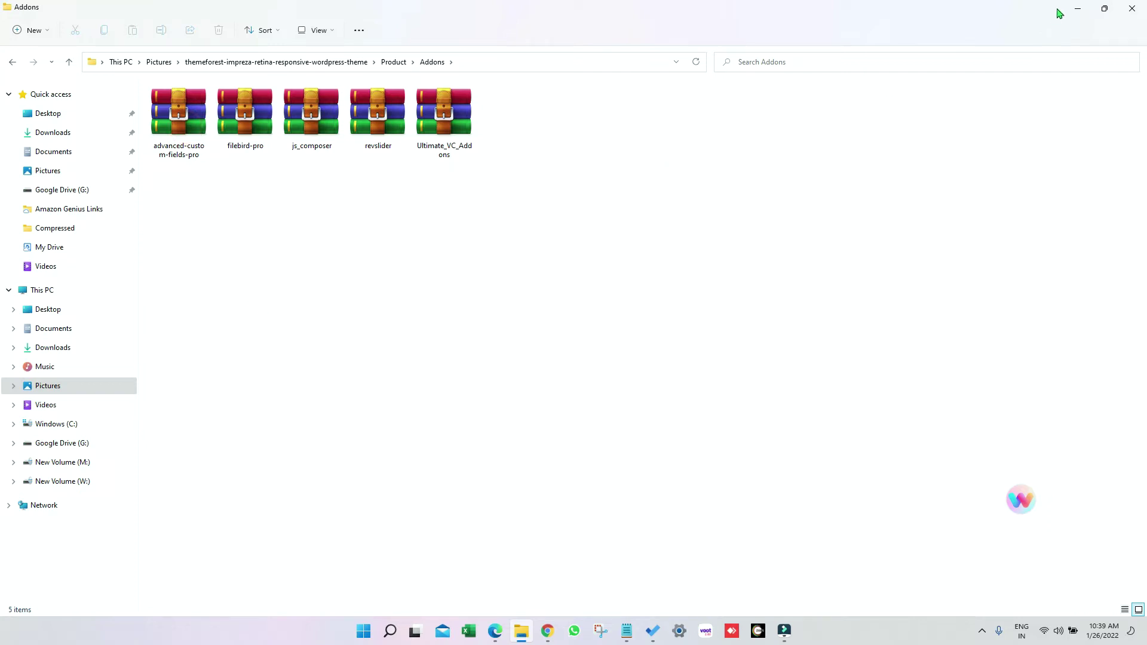
Return to WordPress Themes and bring up the Add New theme upload form.
click(1079, 11)
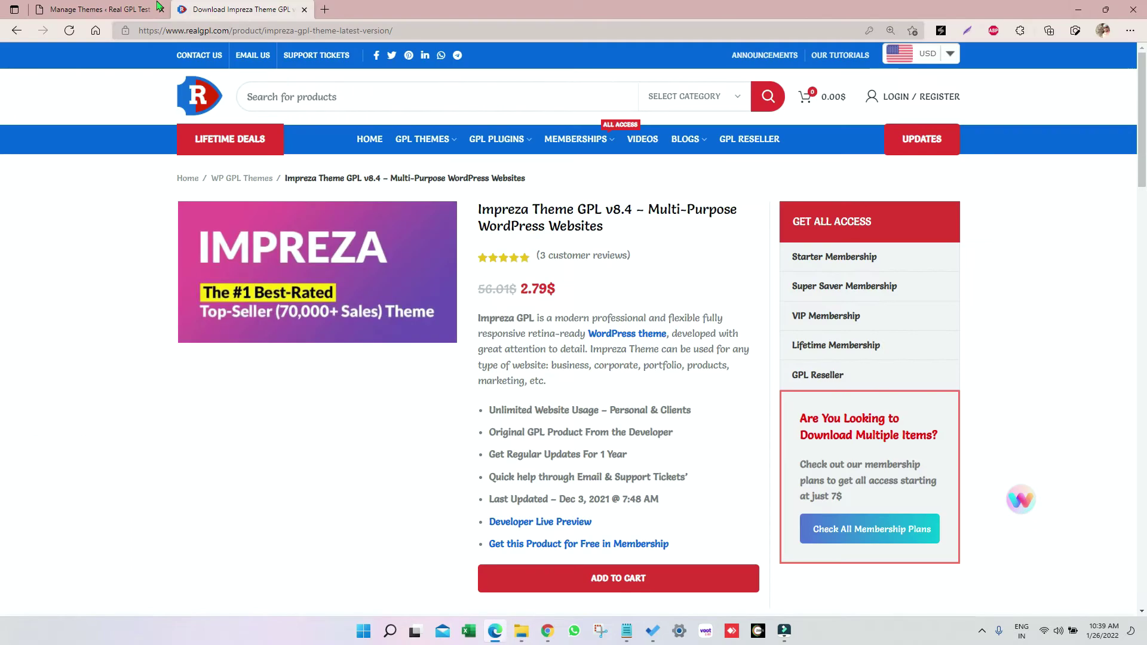
click(117, 8)
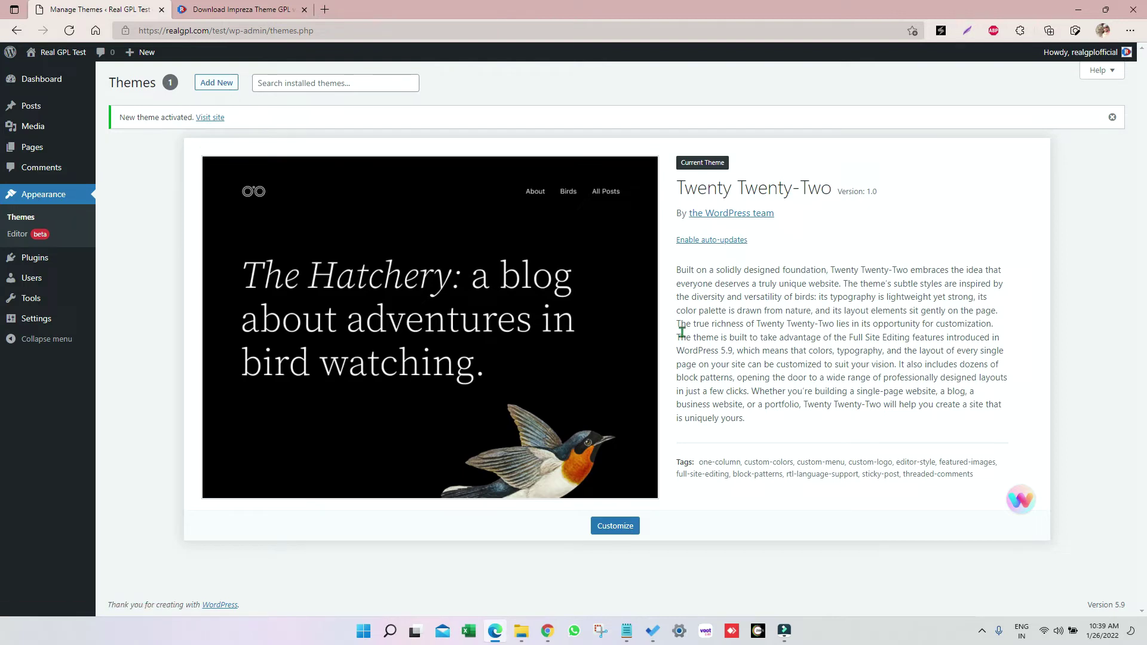
drag(675, 196, 833, 197)
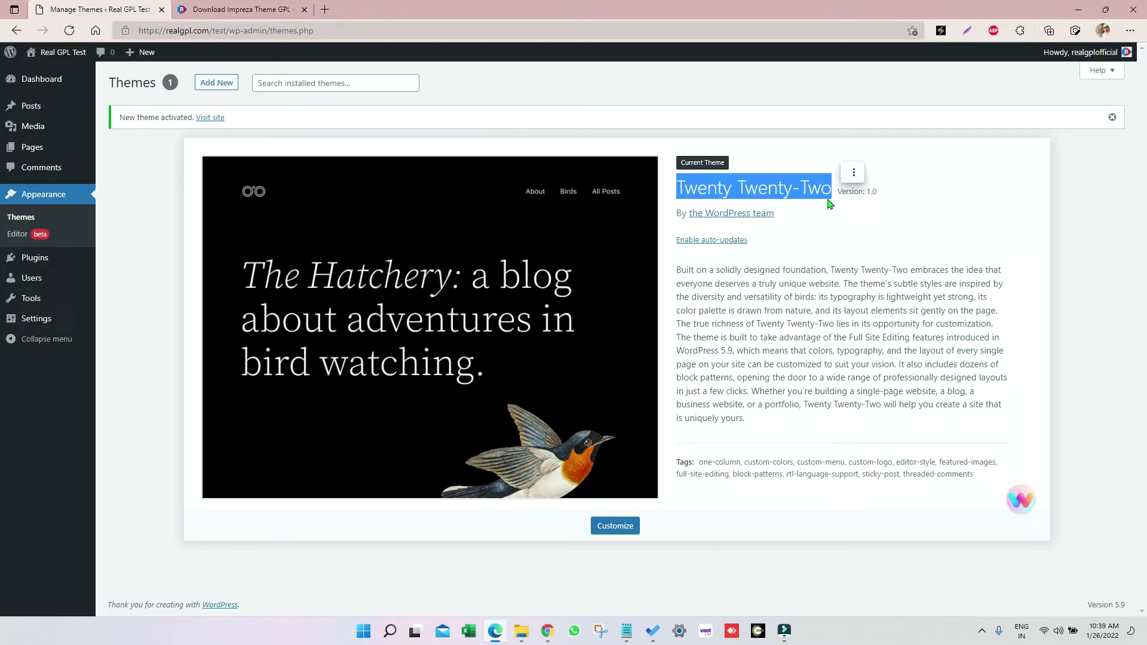
click(217, 84)
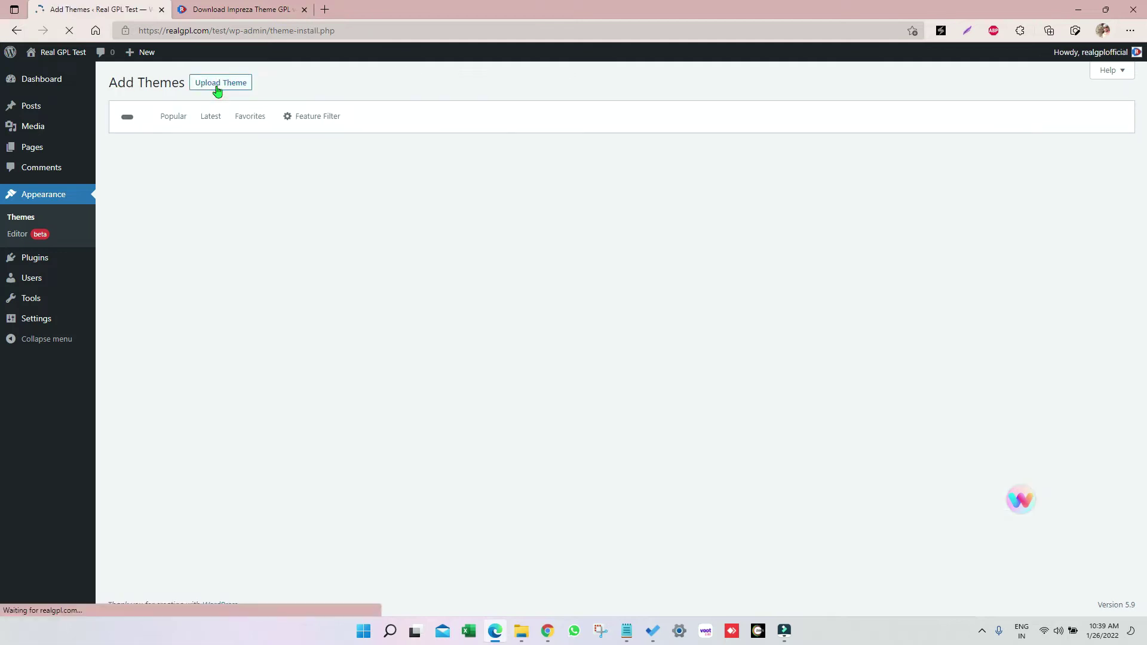
click(218, 85)
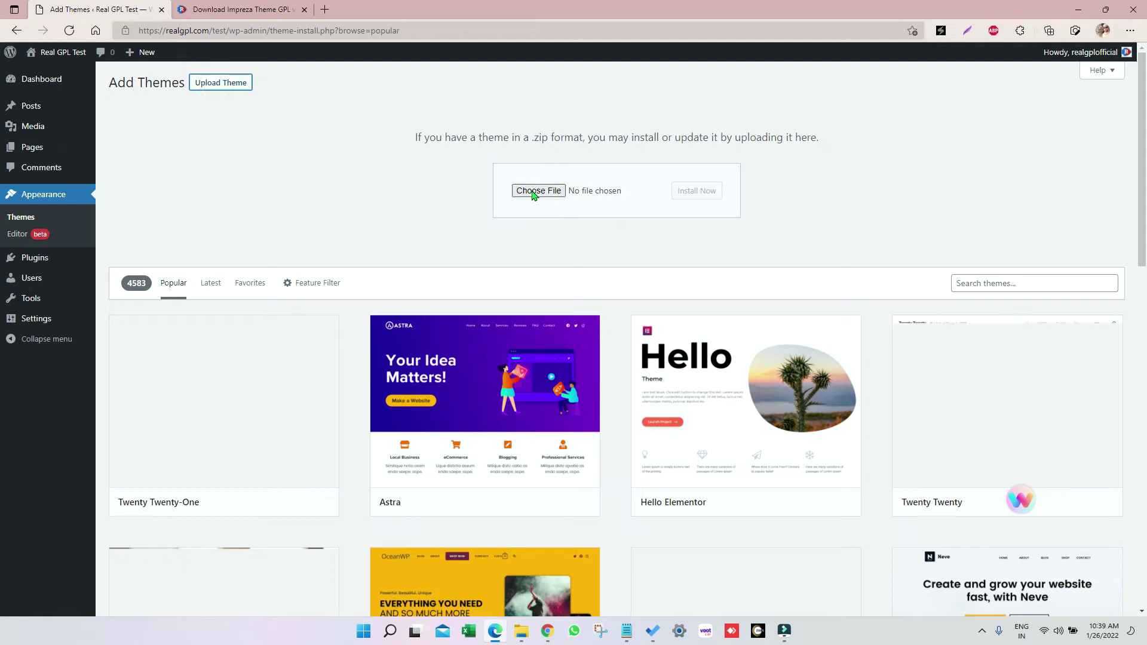
Upload Impreza.zip from Pictures/themeforest-impreza/Product and submit the installation.
click(542, 191)
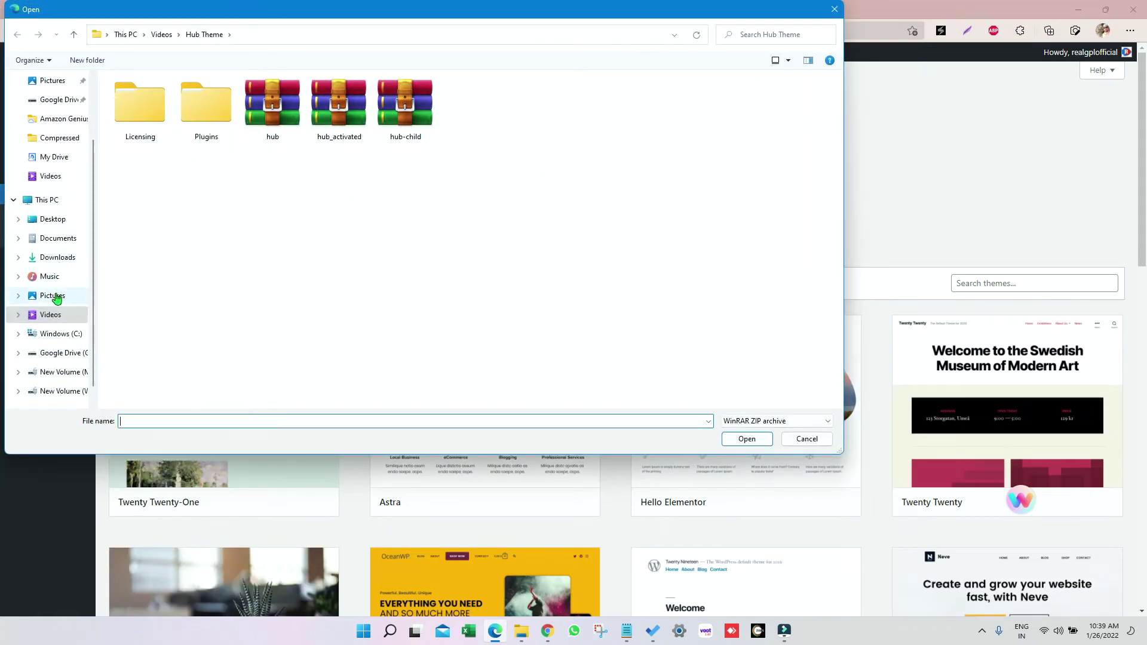
click(53, 296)
double_click(344, 105)
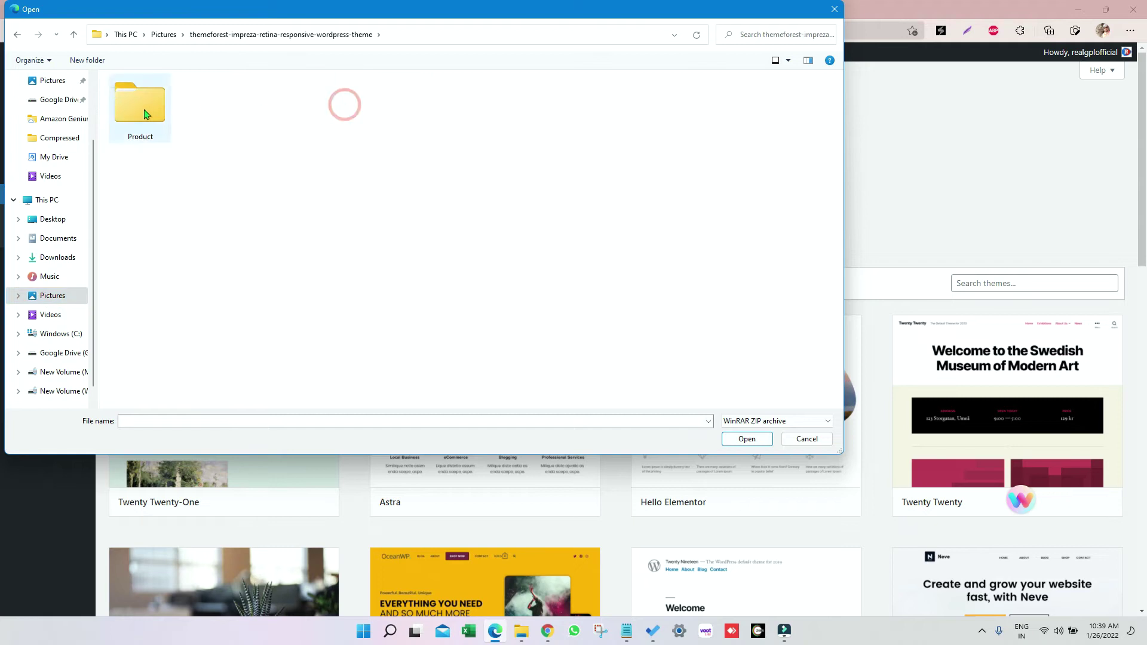
double_click(145, 114)
click(347, 116)
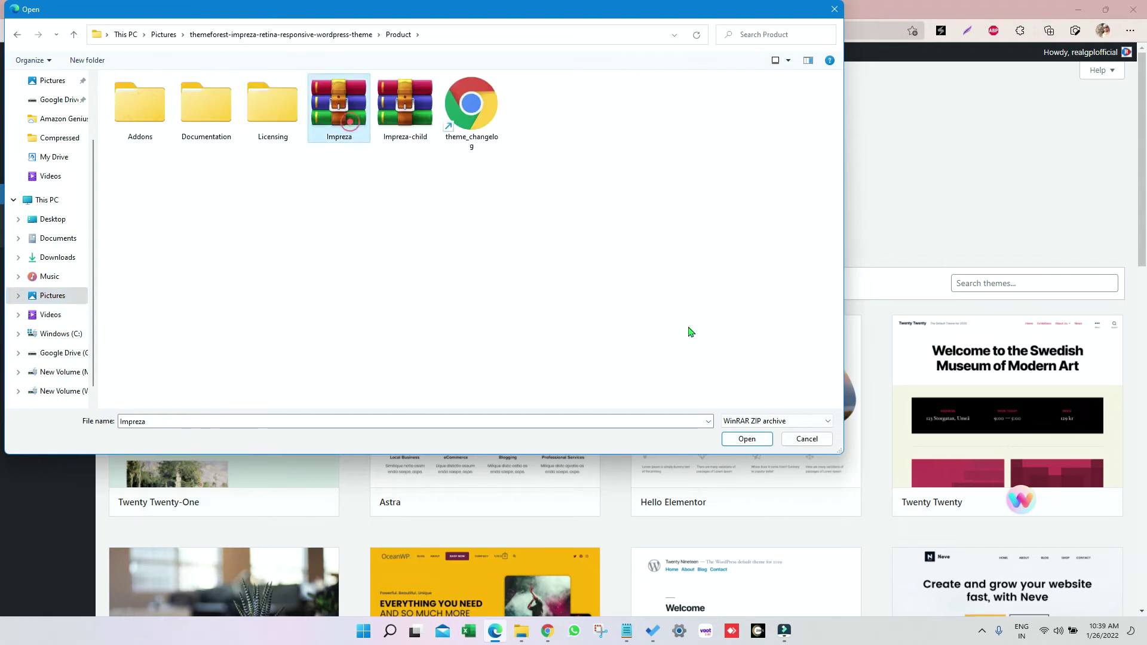
click(758, 440)
click(694, 191)
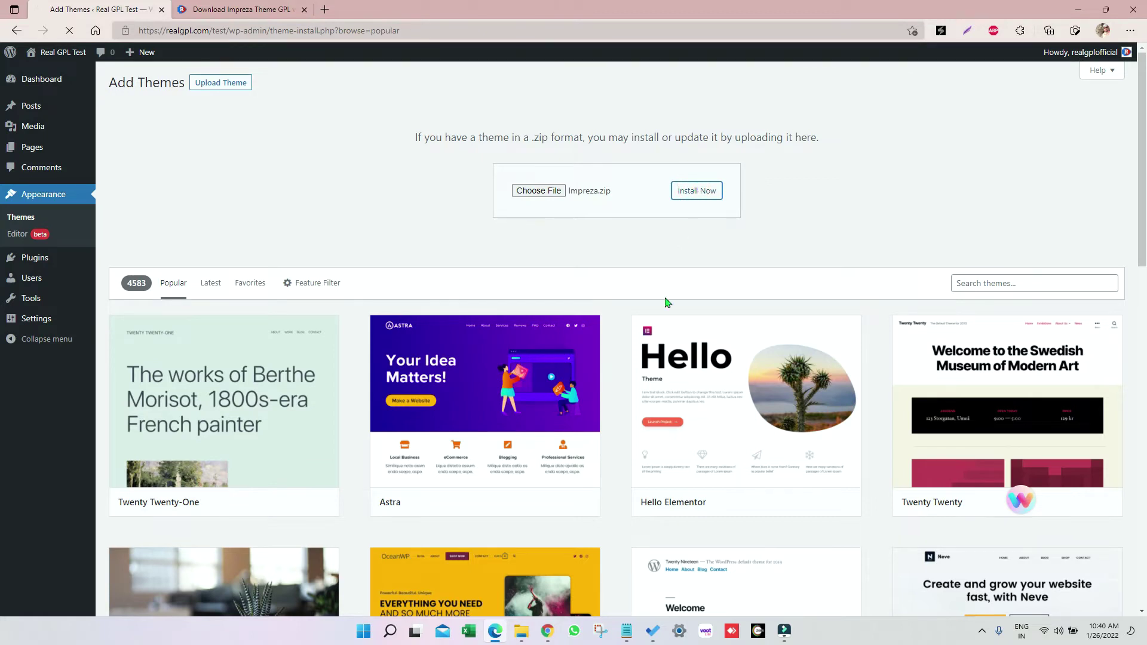
Switch to the Download Impreza tab and browse RealGPL's Lifetime Deals store listings.
click(250, 7)
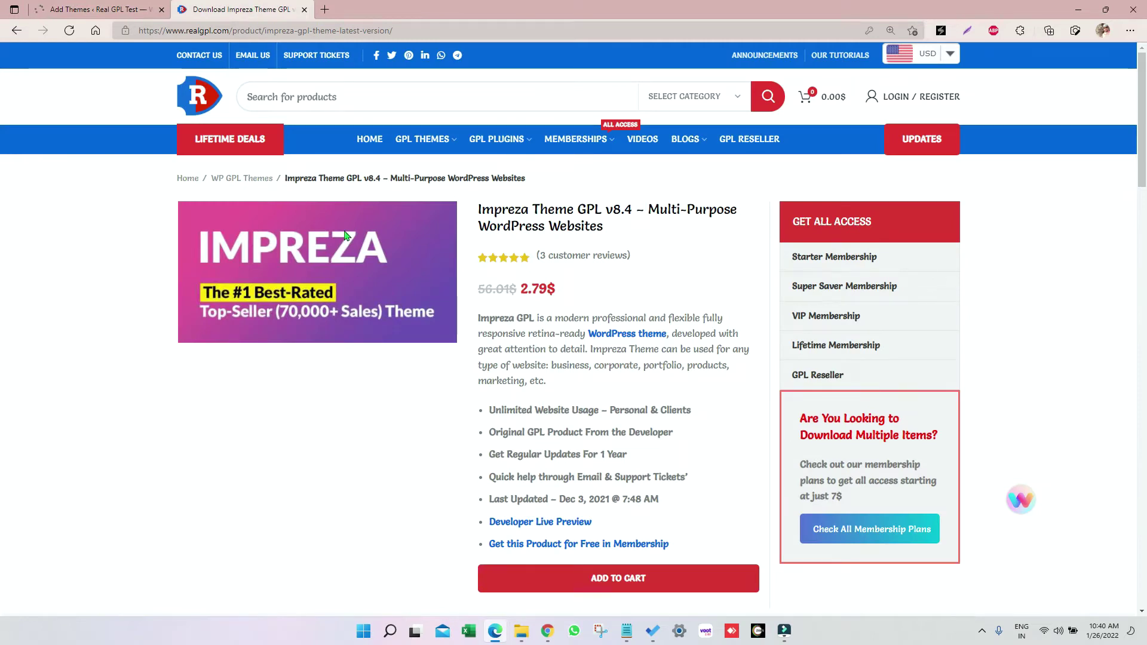
mouse_move(575, 139)
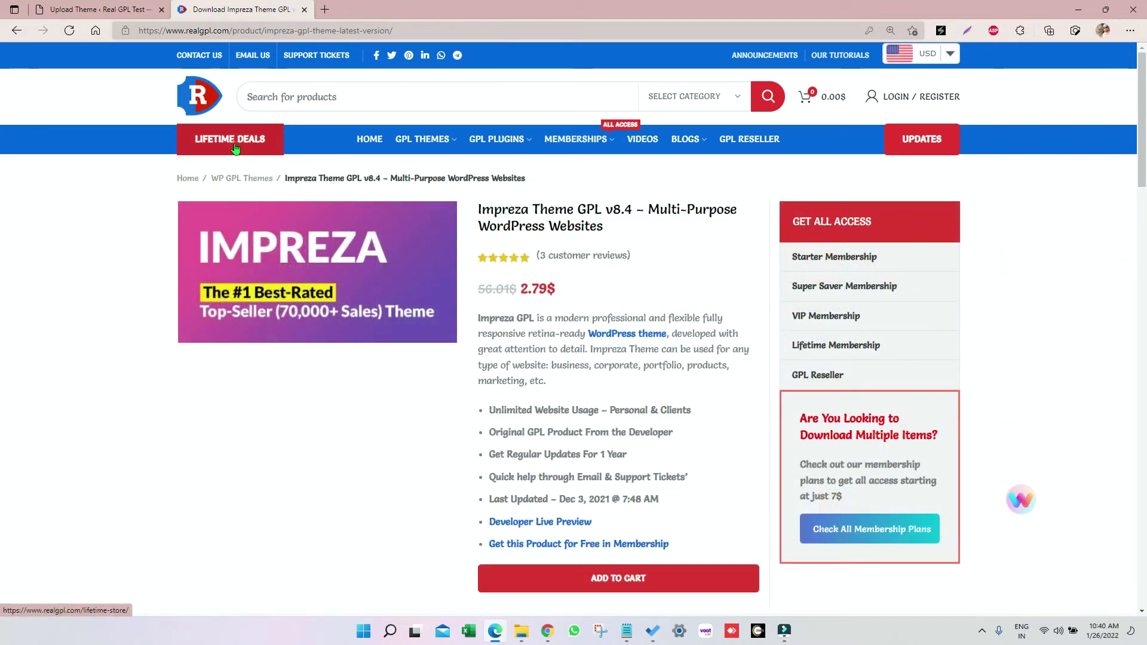
click(234, 148)
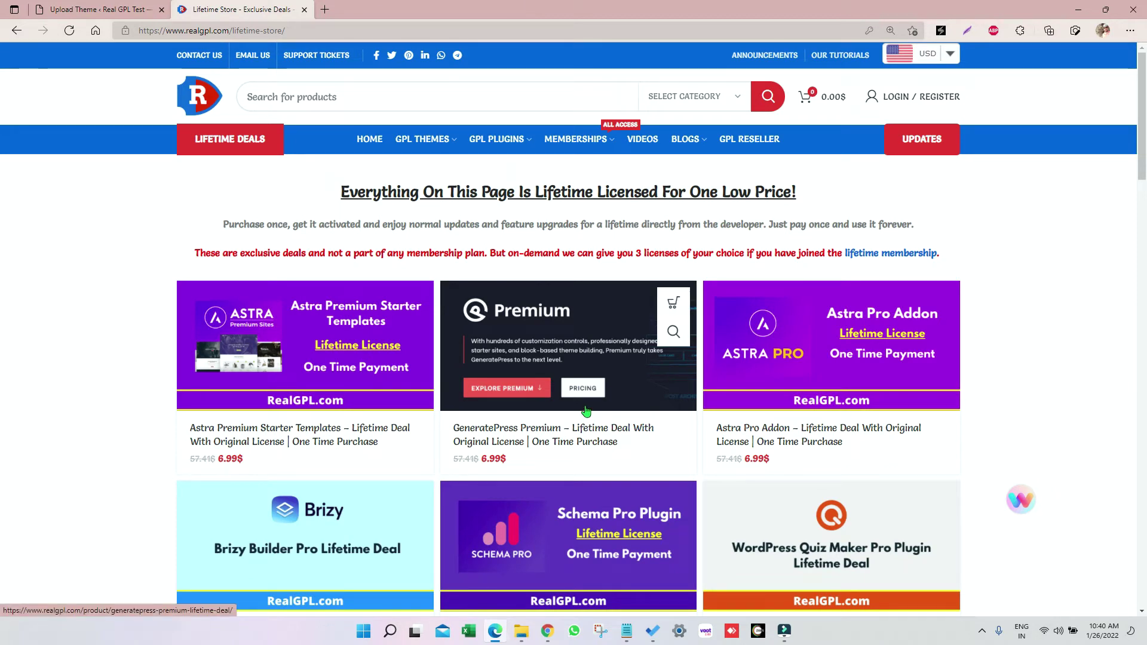
scroll(420, 348, down, 1)
scroll(420, 348, down, 5)
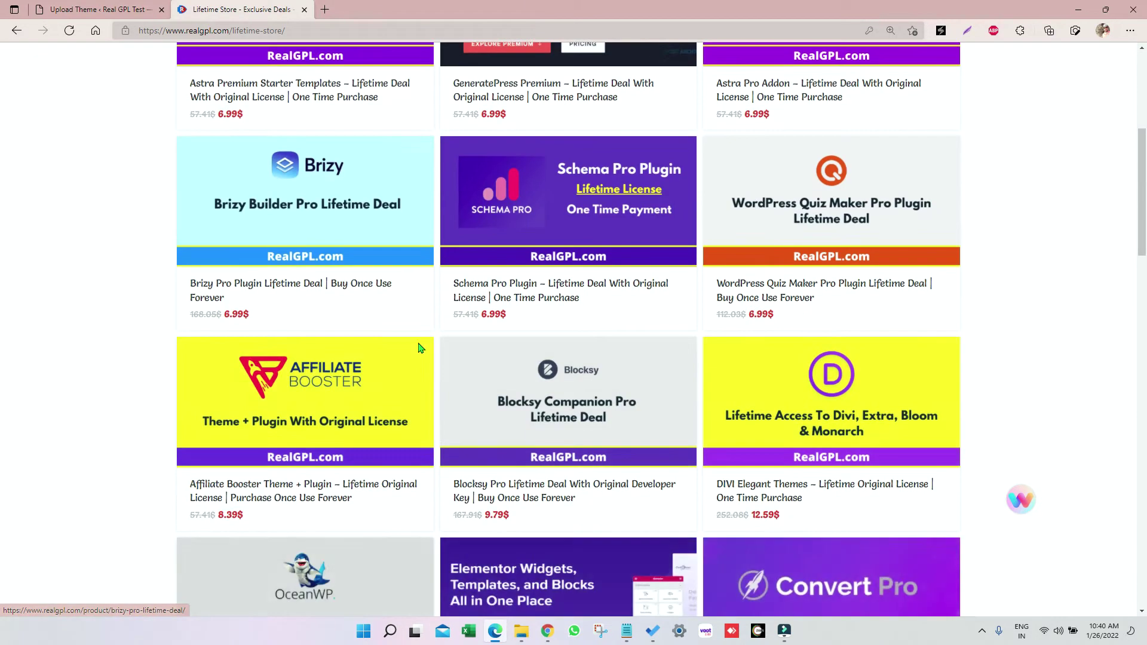
scroll(420, 348, up, 5)
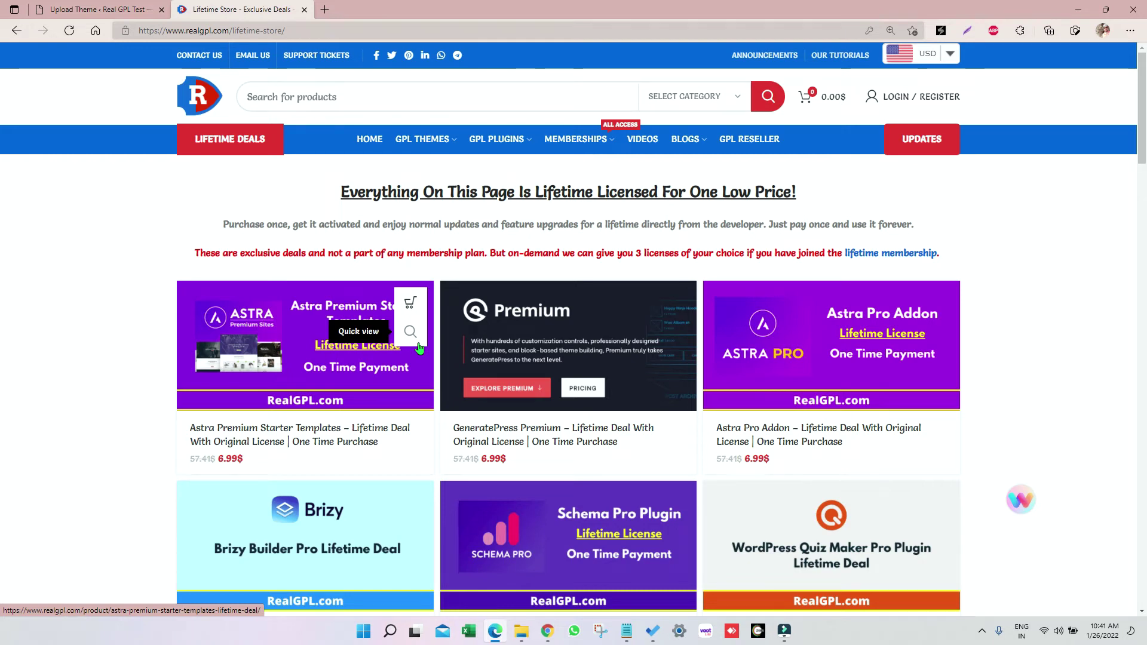
Upload Impreza-child.zip as a new theme, install it, and activate it.
click(83, 6)
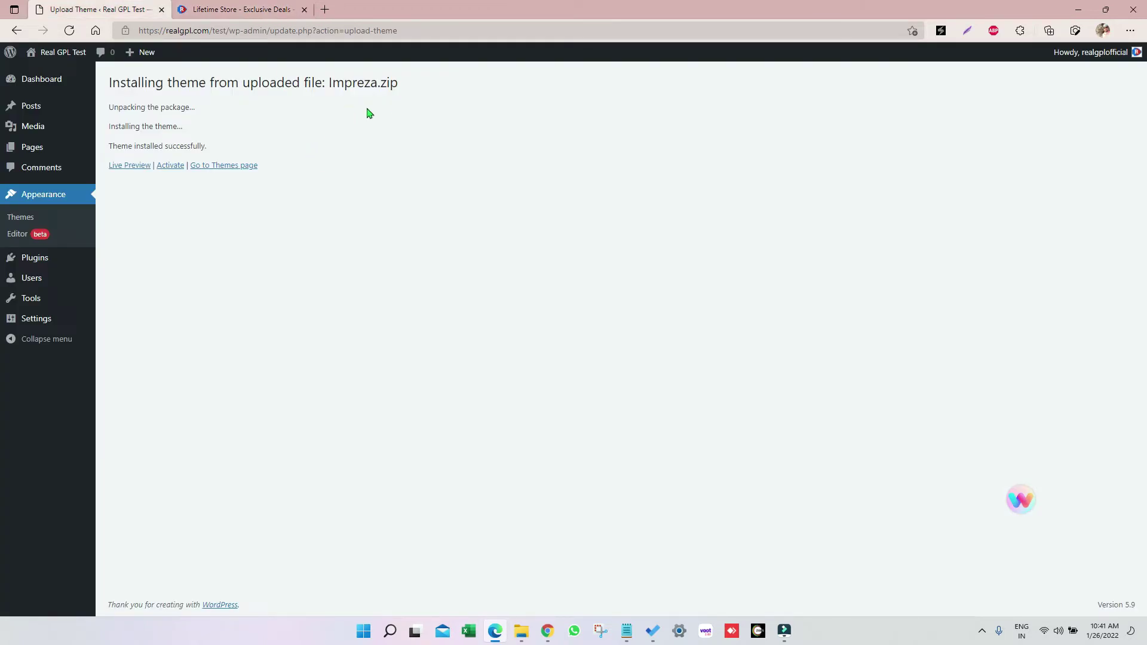
click(21, 219)
click(221, 82)
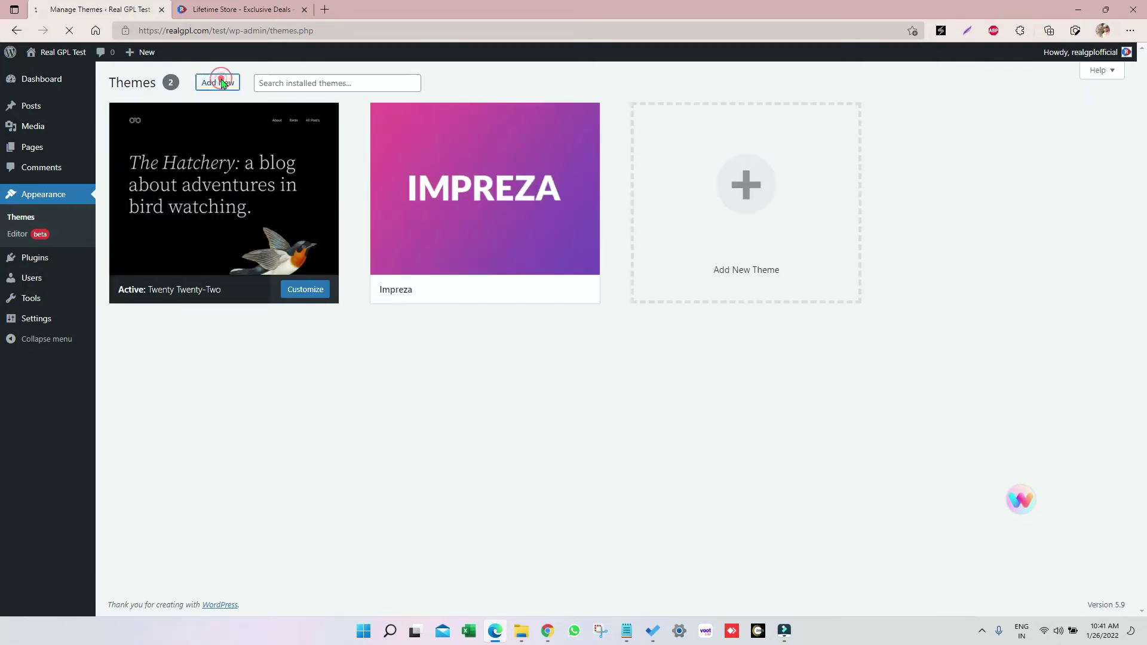
click(234, 83)
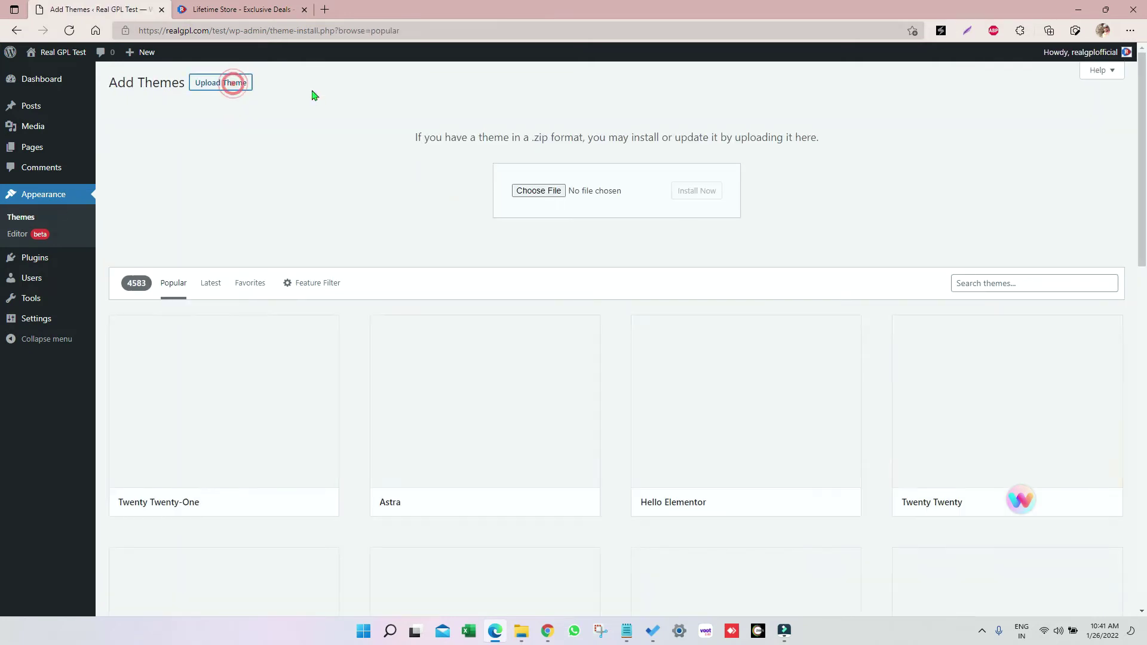
click(538, 193)
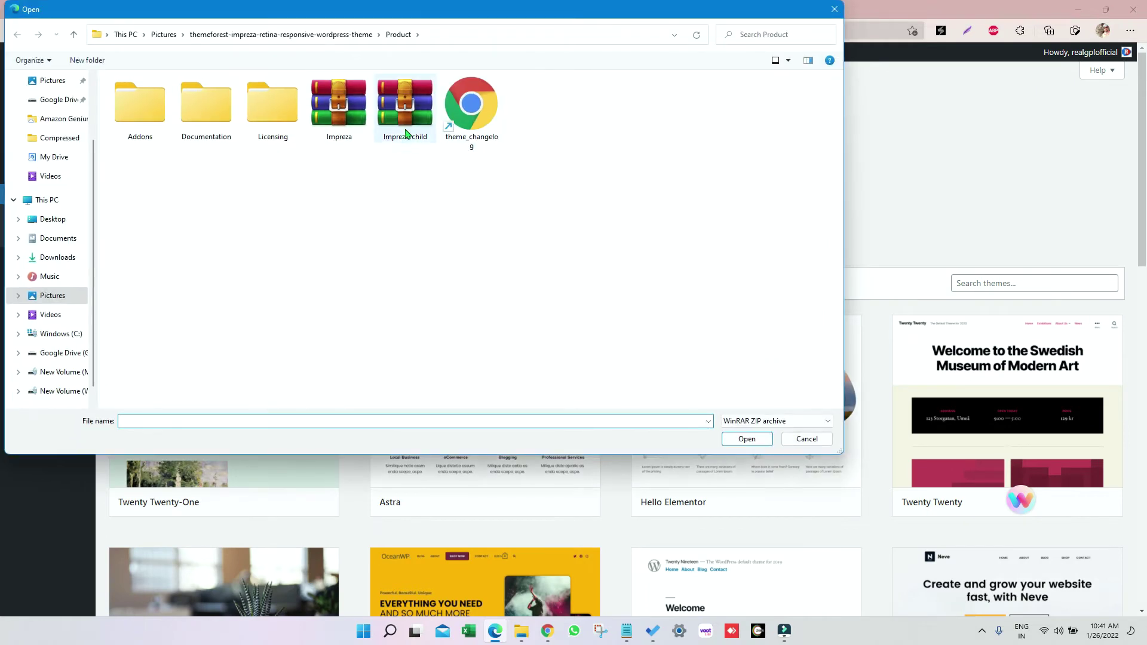
click(405, 133)
click(755, 440)
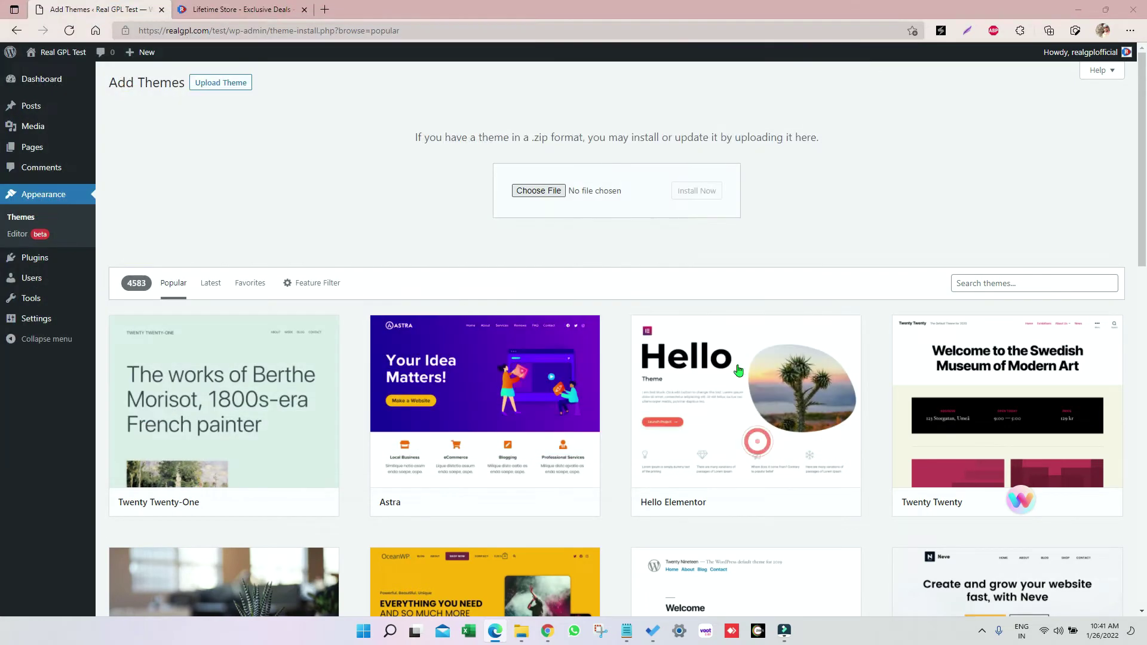
click(698, 191)
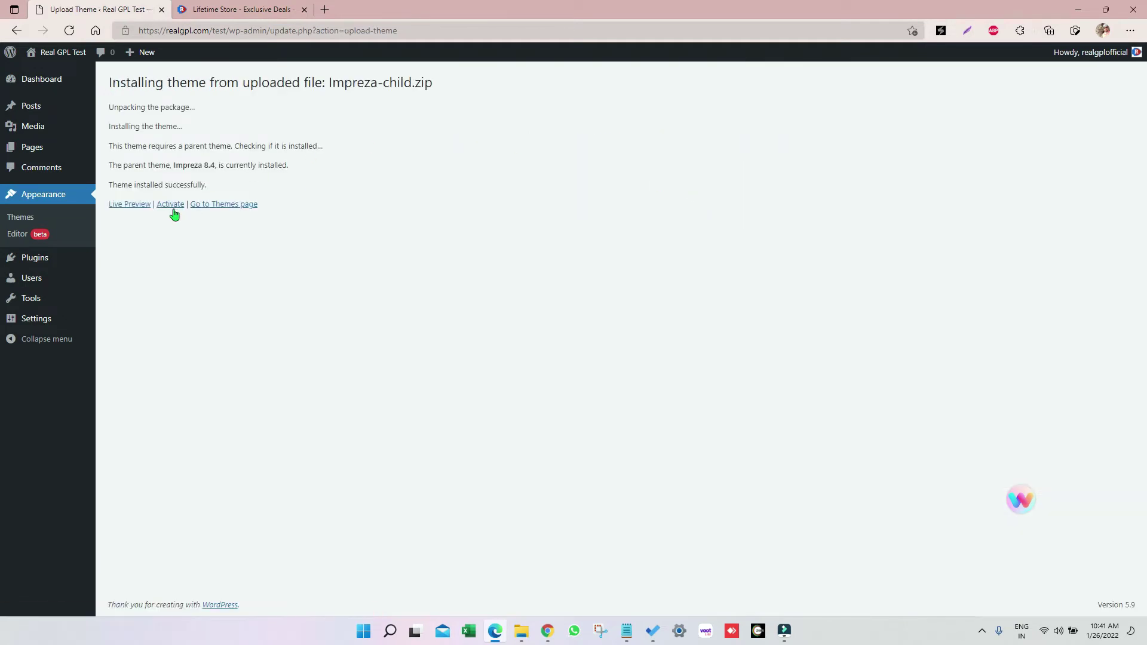
click(172, 206)
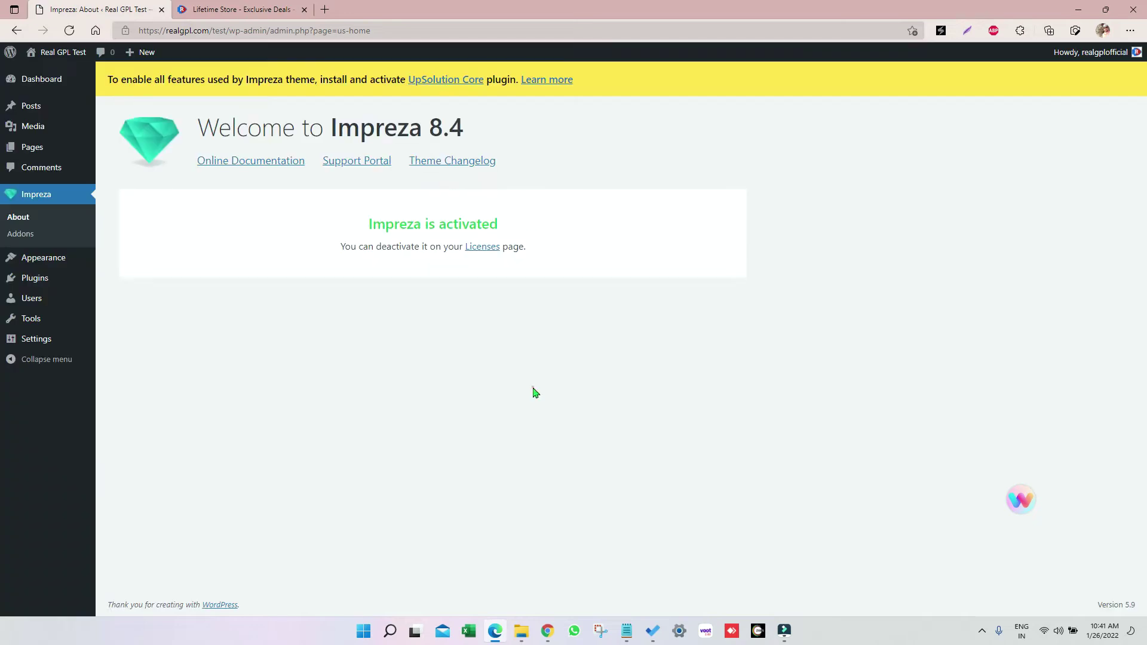
From Impreza's Addons page, install and activate WPBakery Page Builder.
click(532, 387)
drag(370, 224, 514, 235)
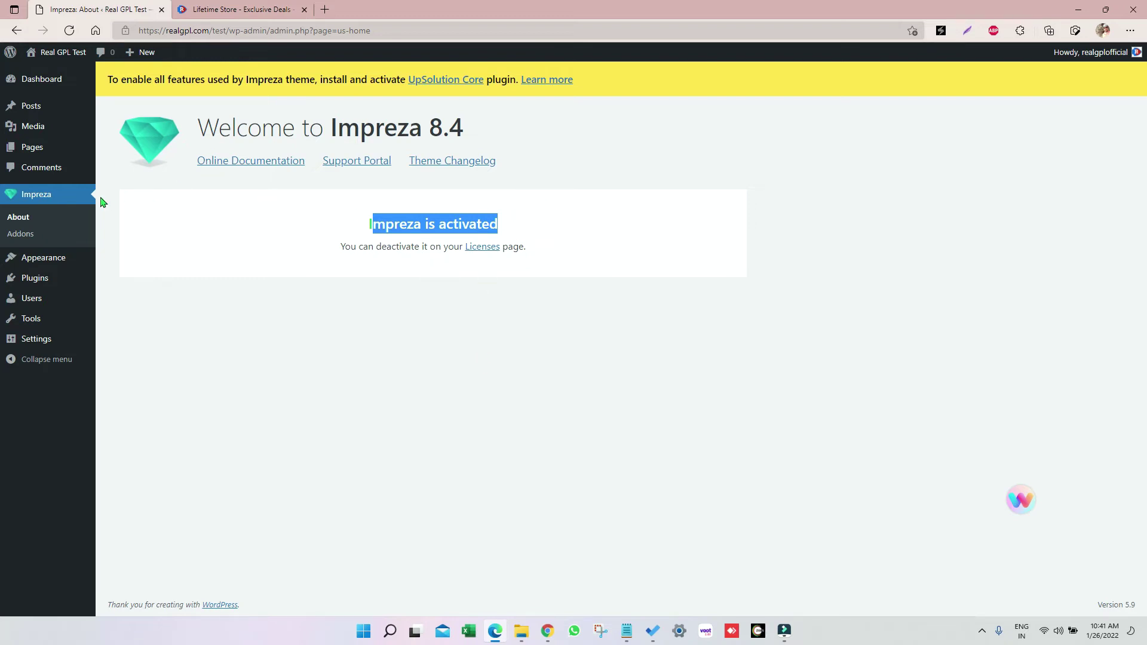
click(26, 237)
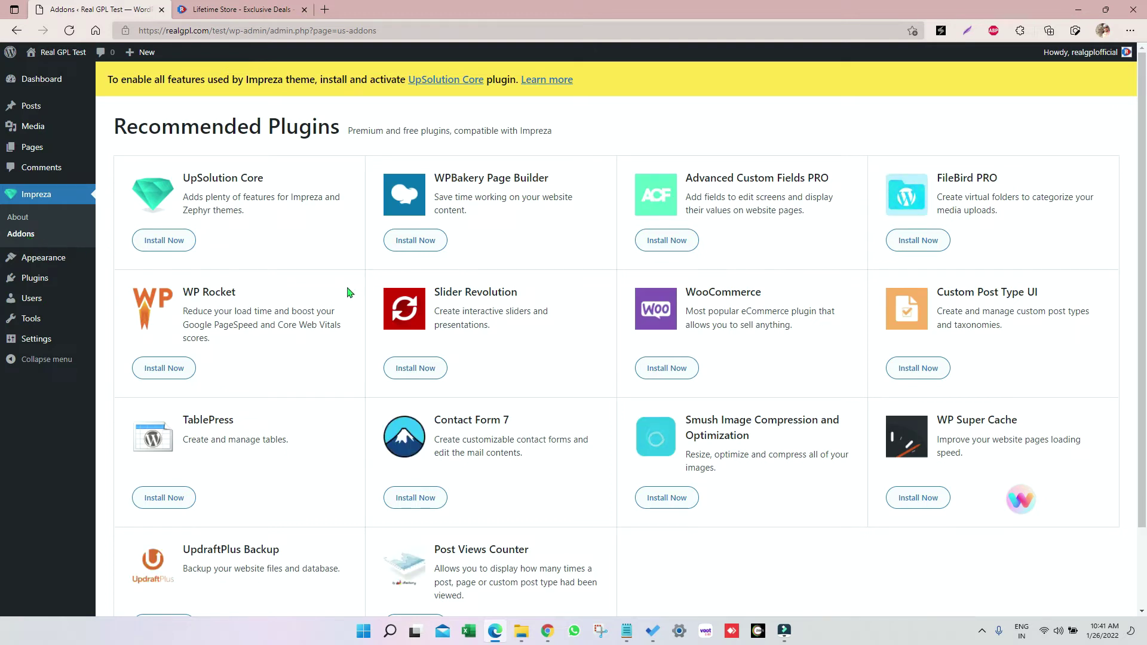
scroll(597, 382, down, 3)
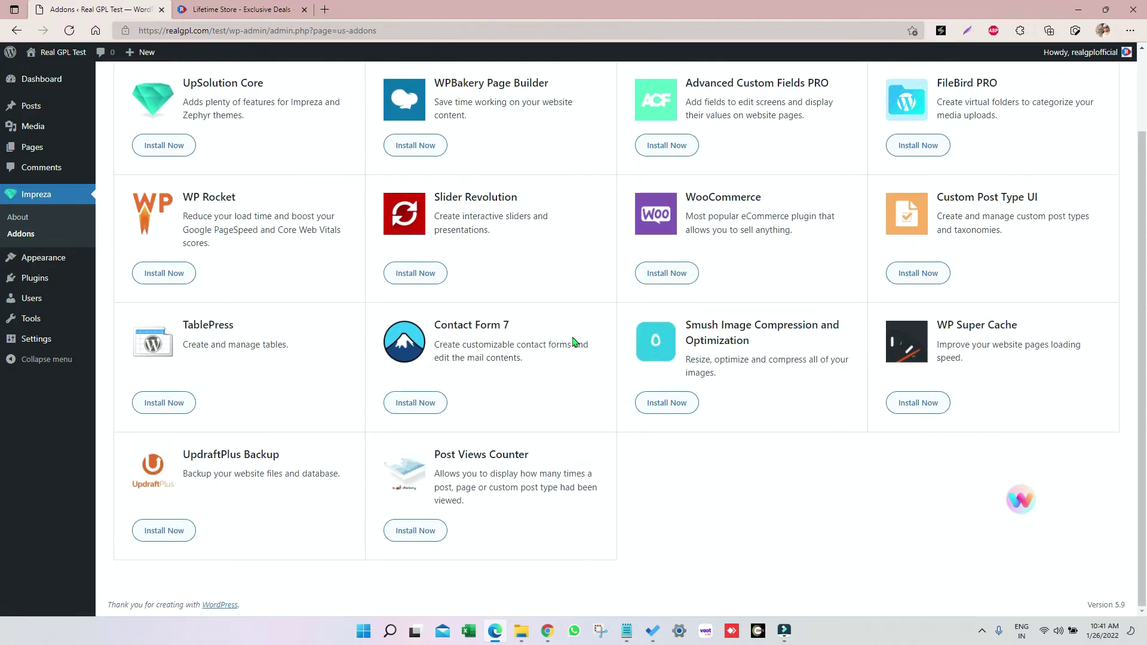
scroll(574, 341, up, 3)
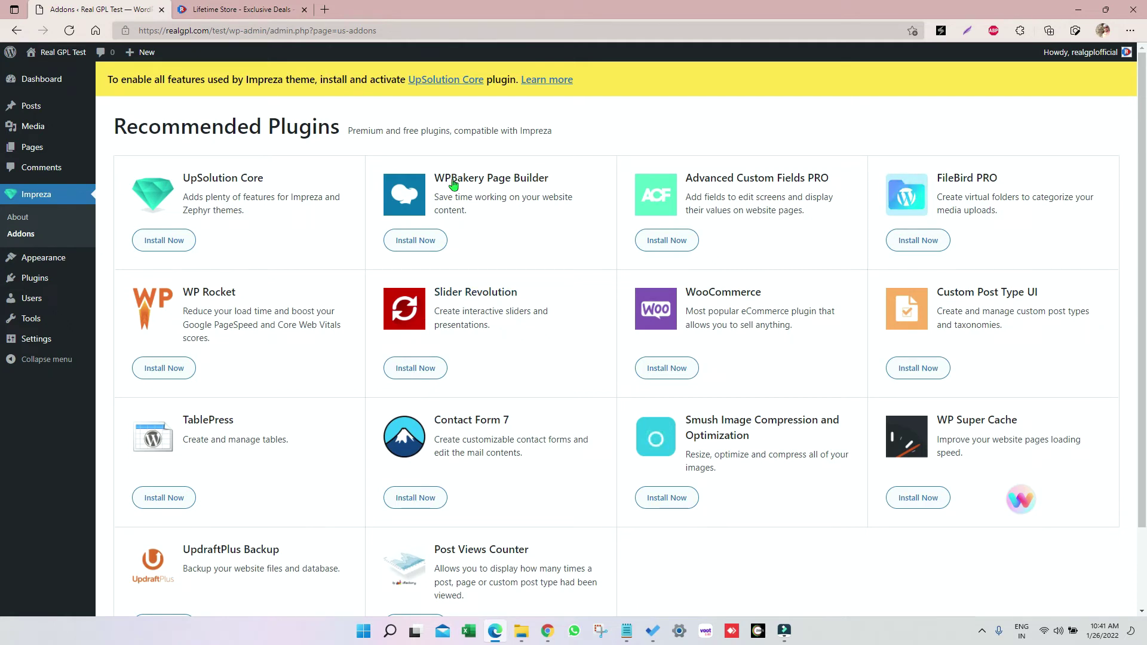
click(417, 242)
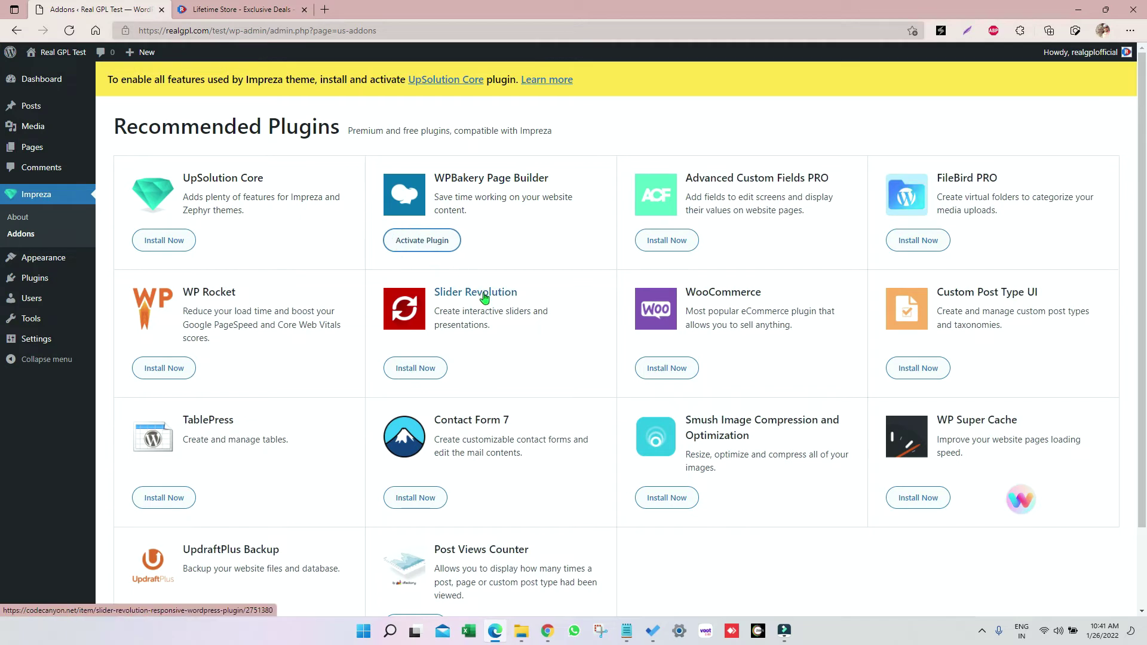
click(420, 241)
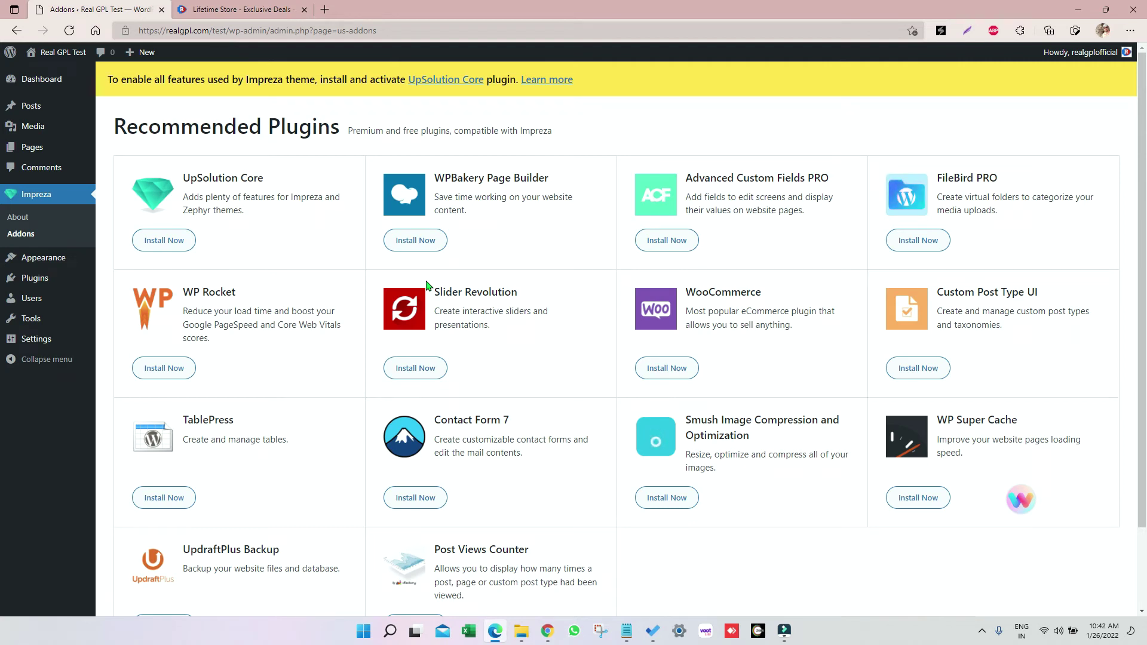
Upload the advanced-custom-fields-pro archive from Product/Addons as a new plugin.
click(36, 280)
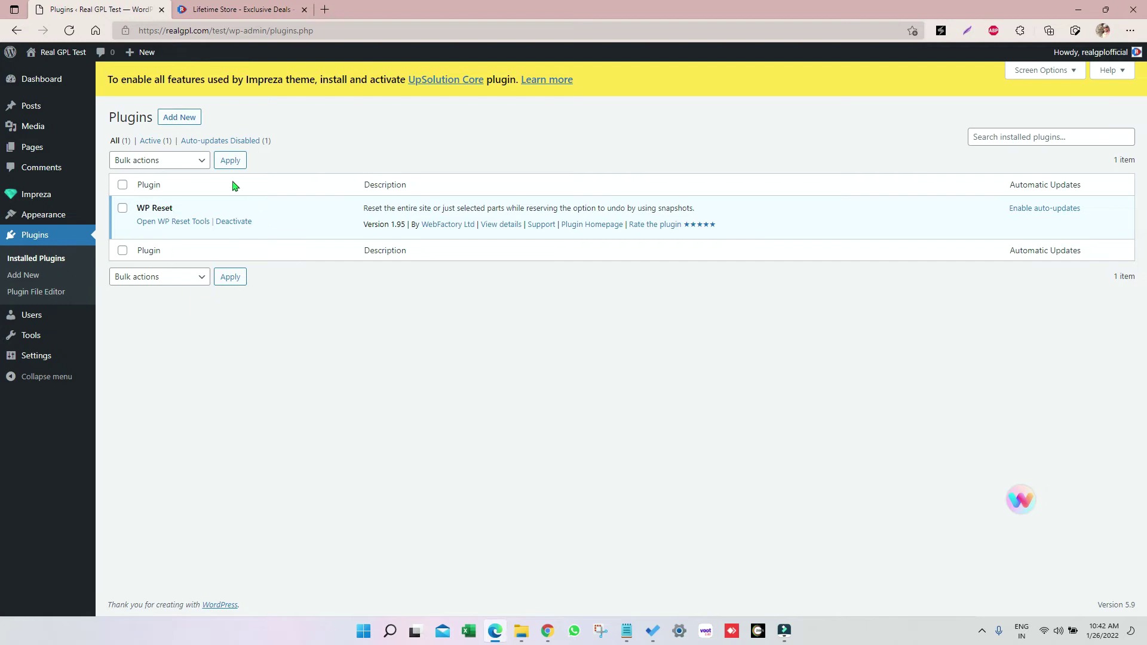
click(179, 117)
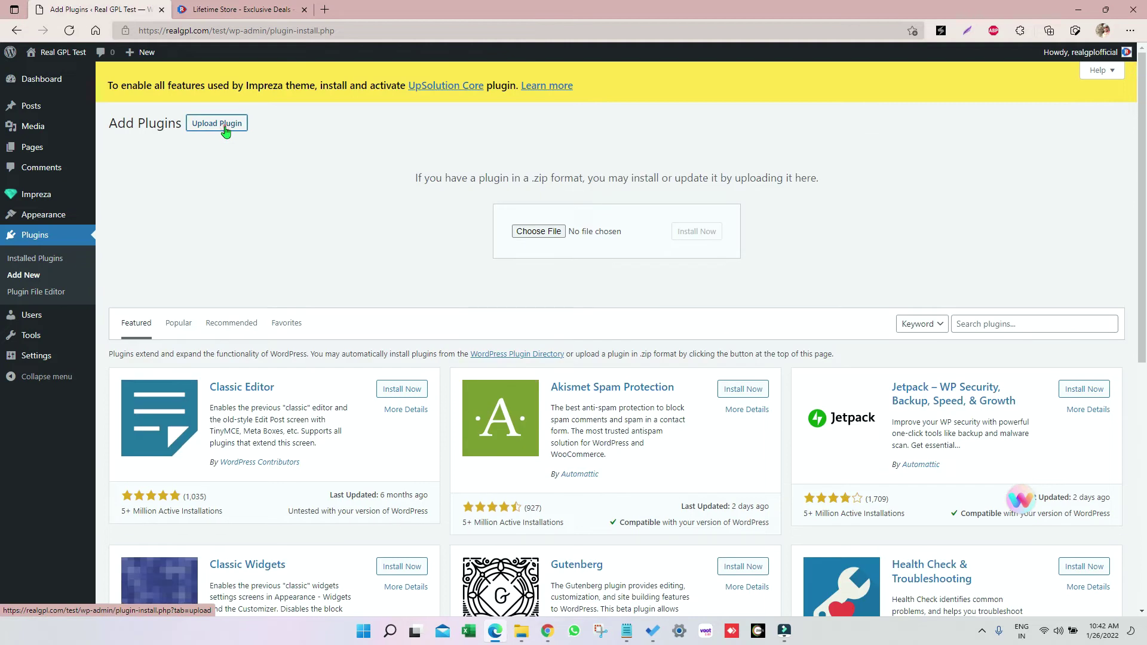
click(529, 233)
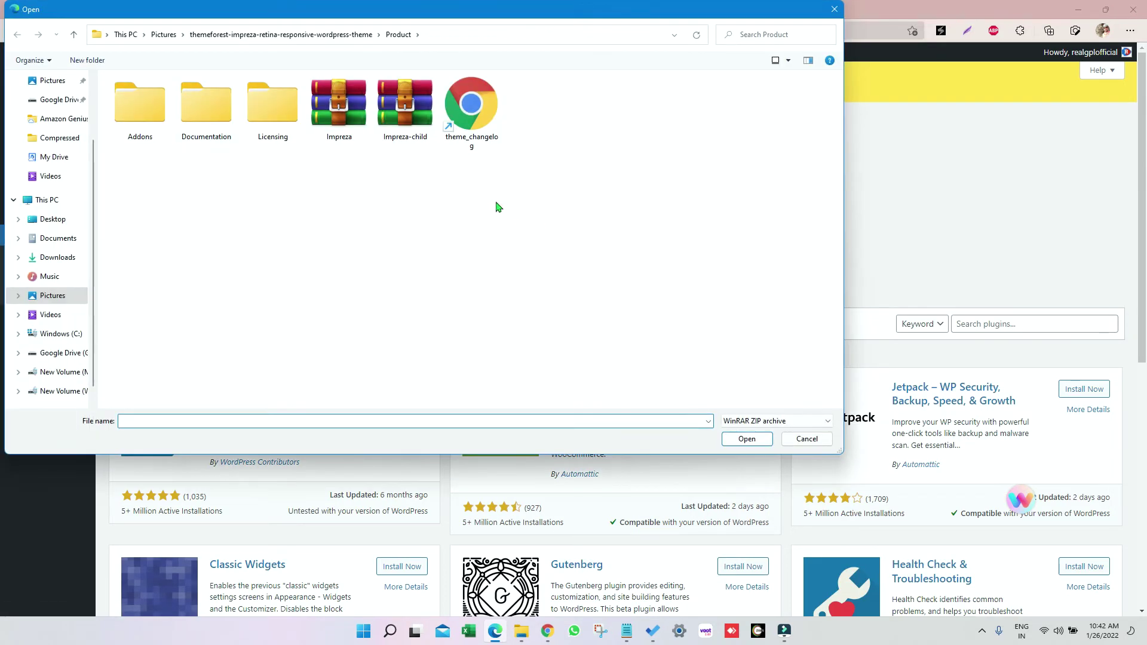
double_click(132, 102)
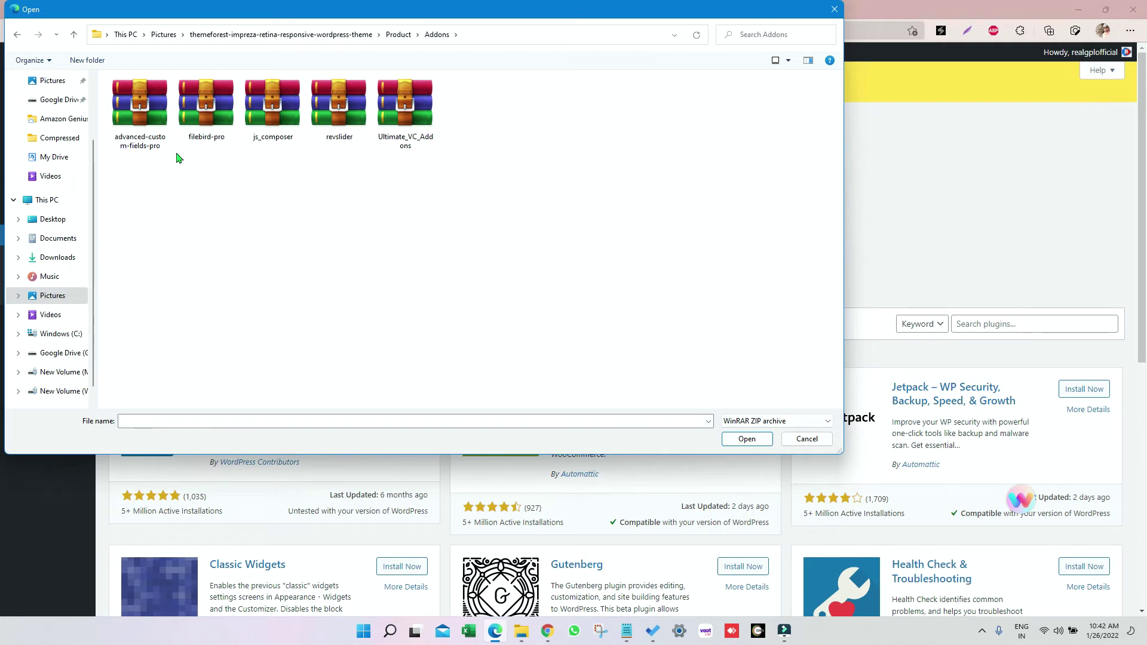
click(140, 110)
click(746, 439)
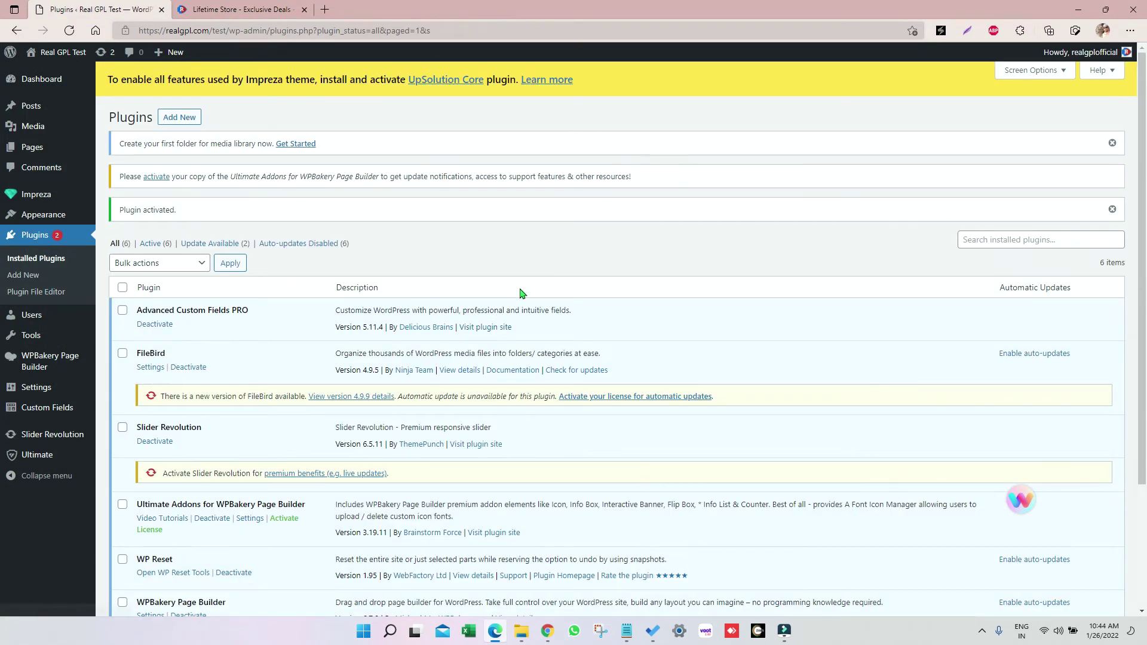
Scroll the installed plugins list to confirm all six plugins are active.
scroll(521, 296, down, 2)
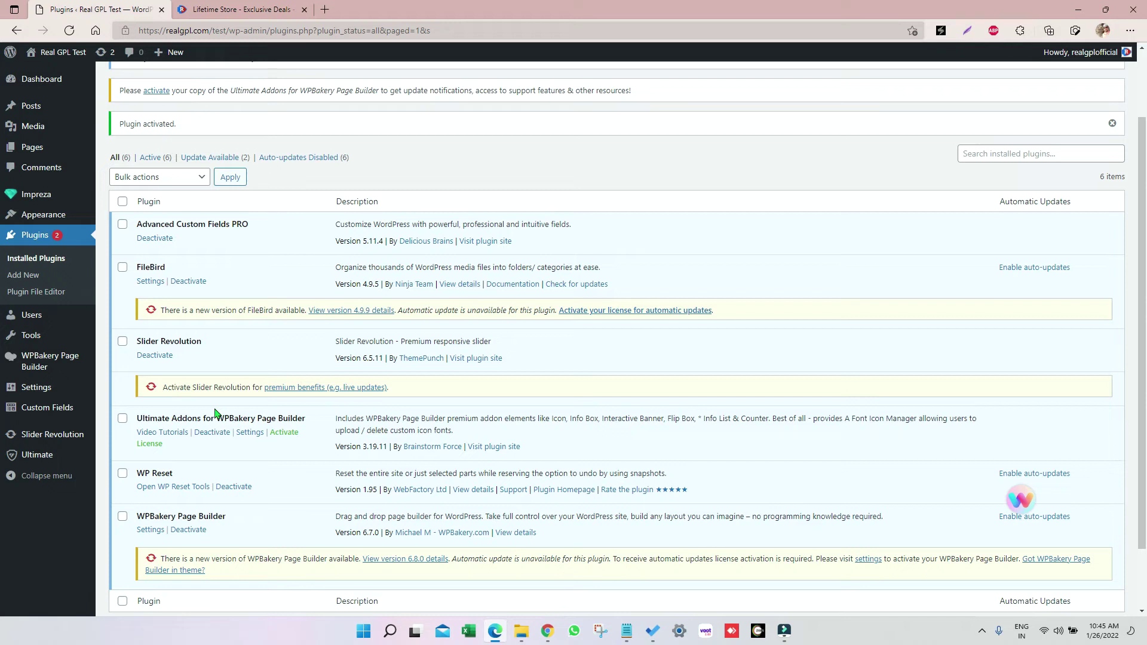
scroll(459, 239, up, 2)
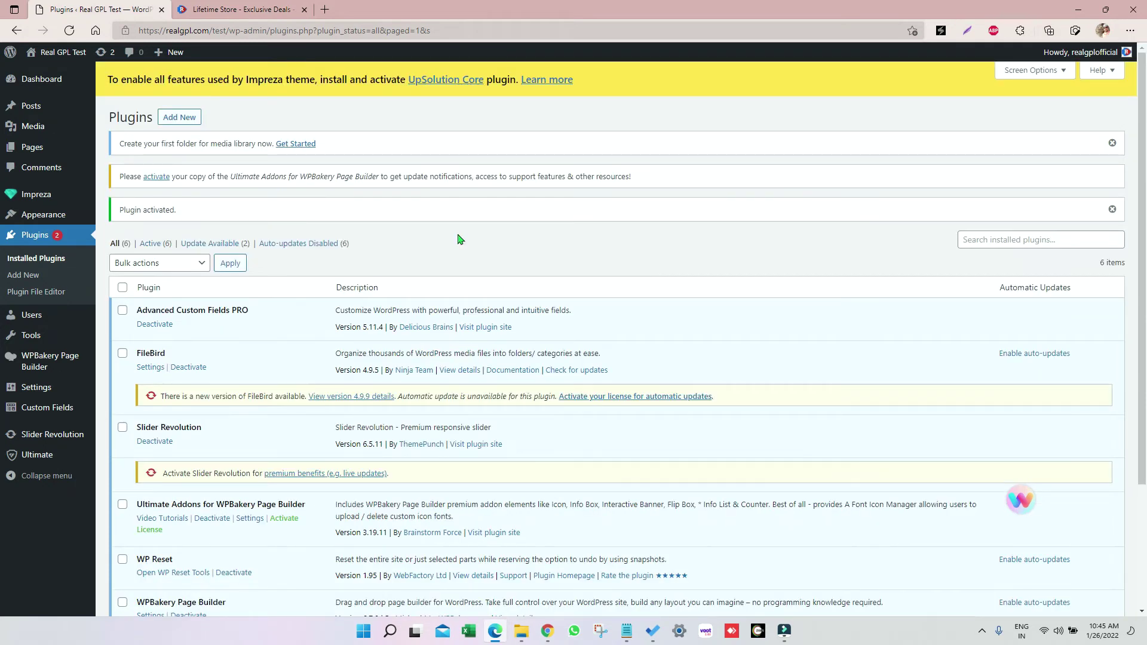
Follow the yellow banner's UpSolution Core link, then install and activate UpSolution Core.
click(439, 80)
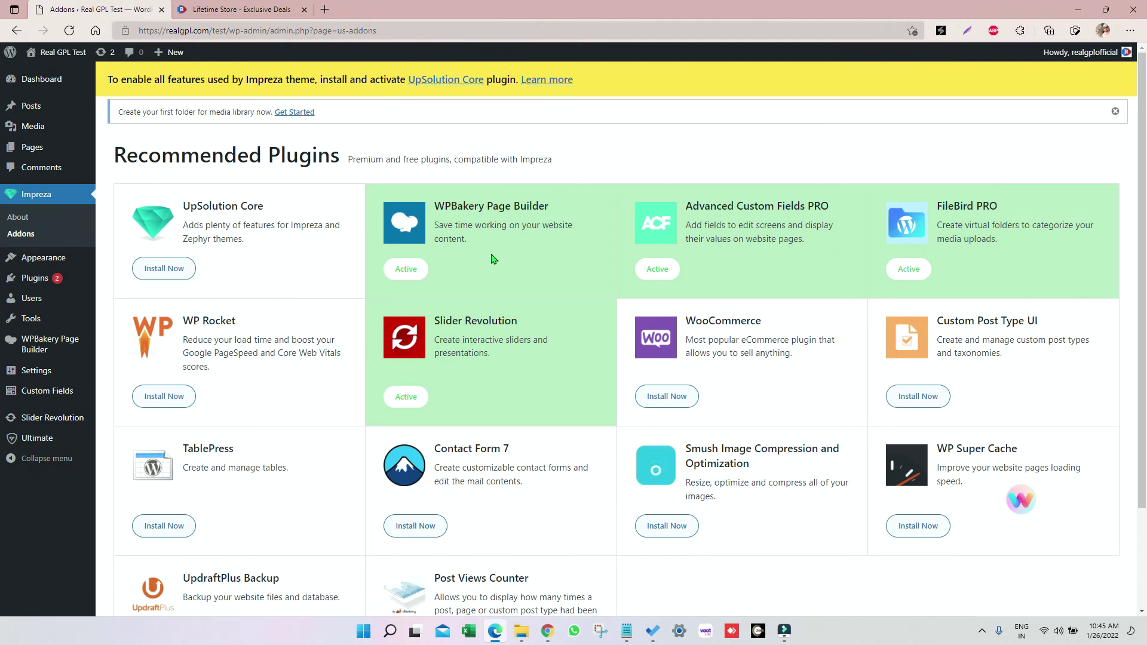
scroll(493, 388, down, 2)
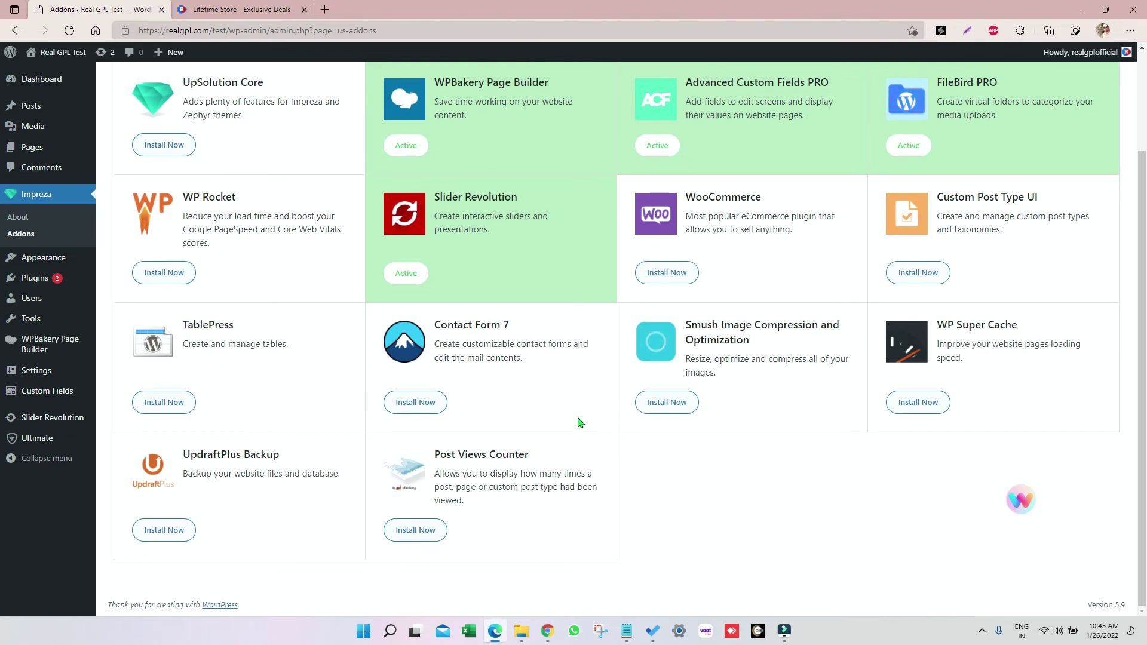
scroll(526, 401, up, 2)
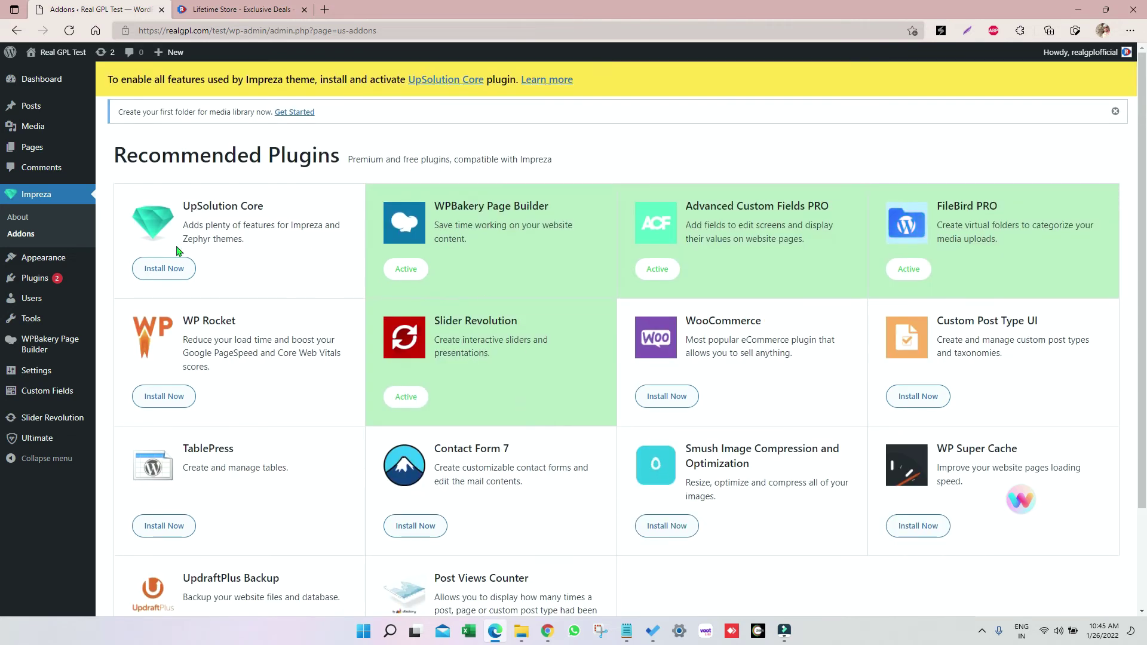
click(156, 269)
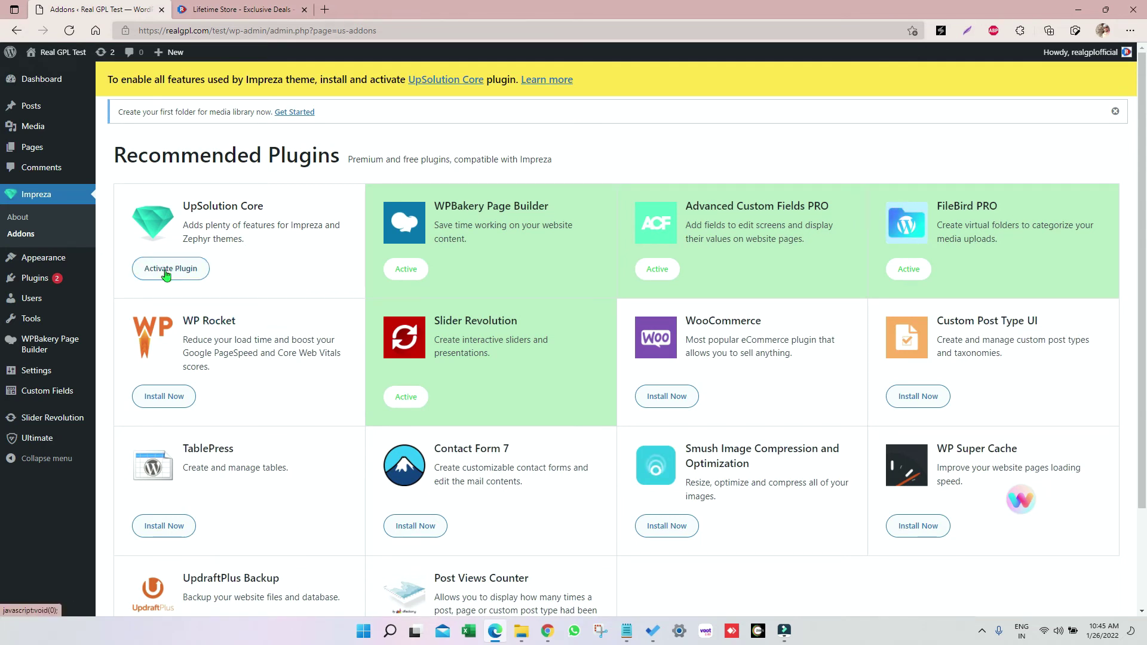
click(166, 272)
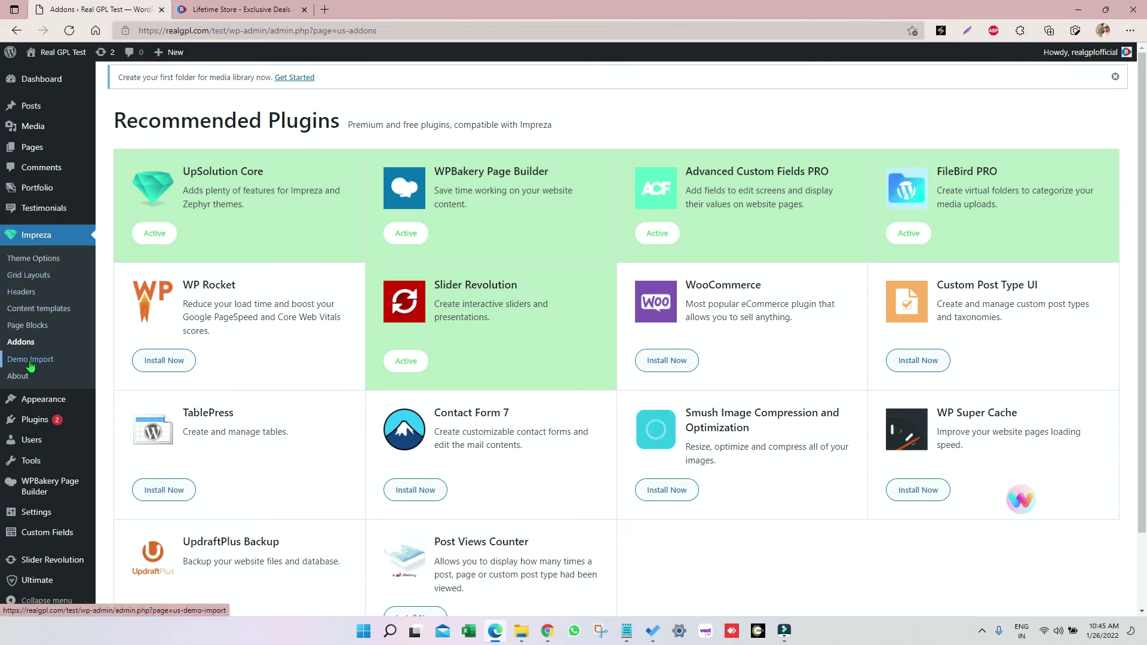
On Impreza's Demo Import page, import the School demo with all content and theme options.
click(30, 361)
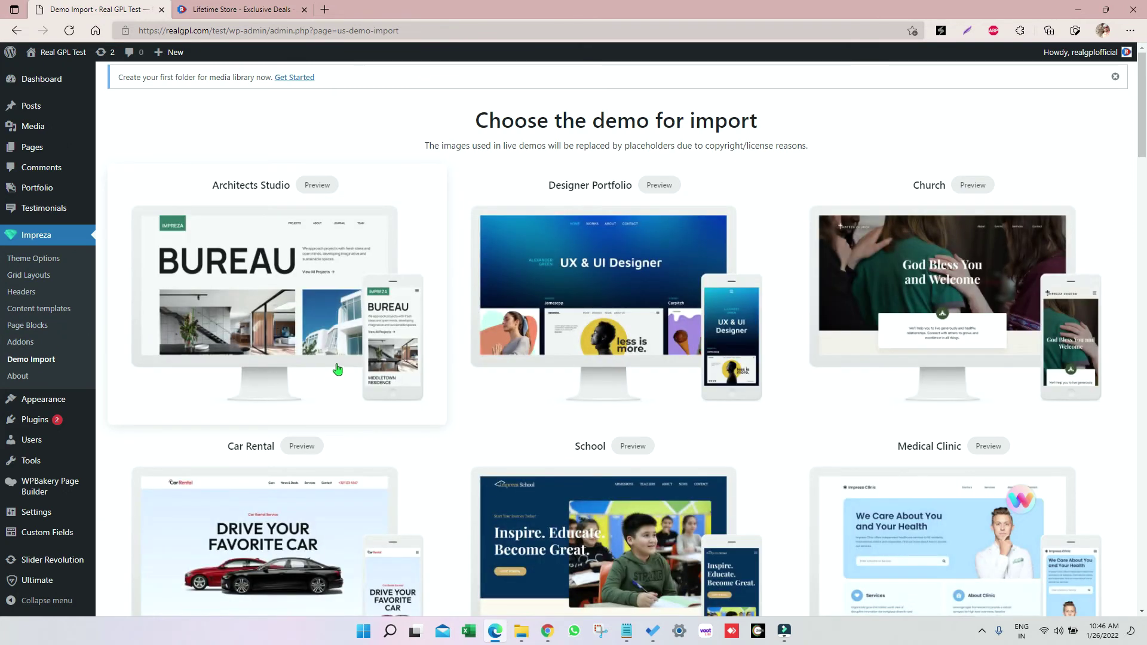
scroll(336, 367, down, 5)
scroll(334, 370, down, 5)
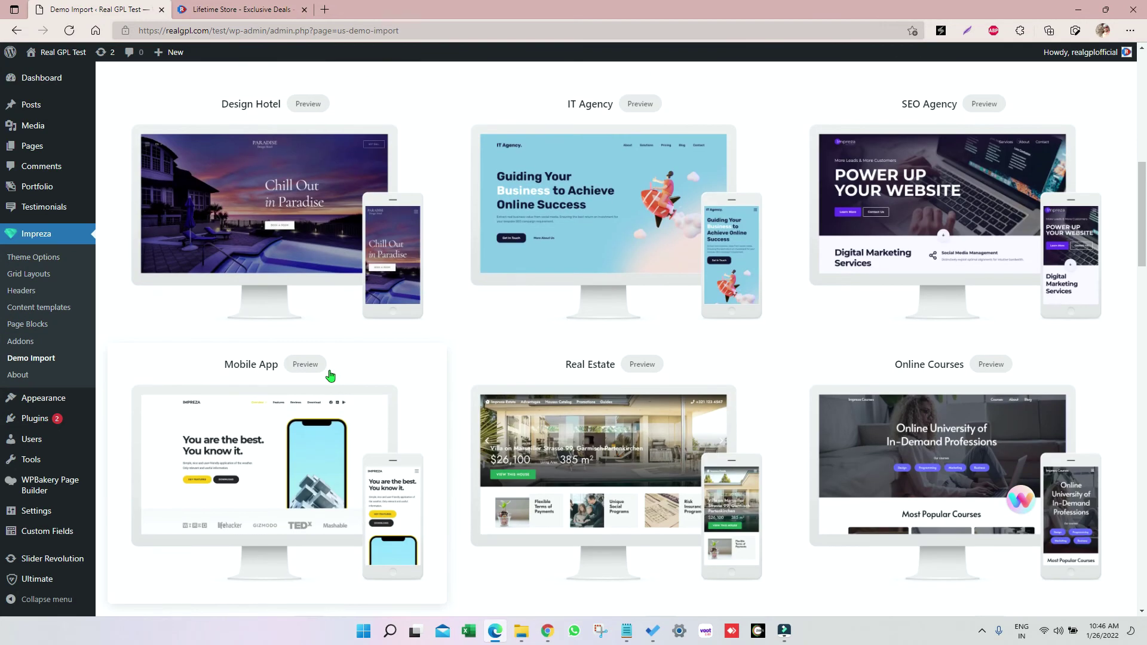
scroll(330, 375, up, 10)
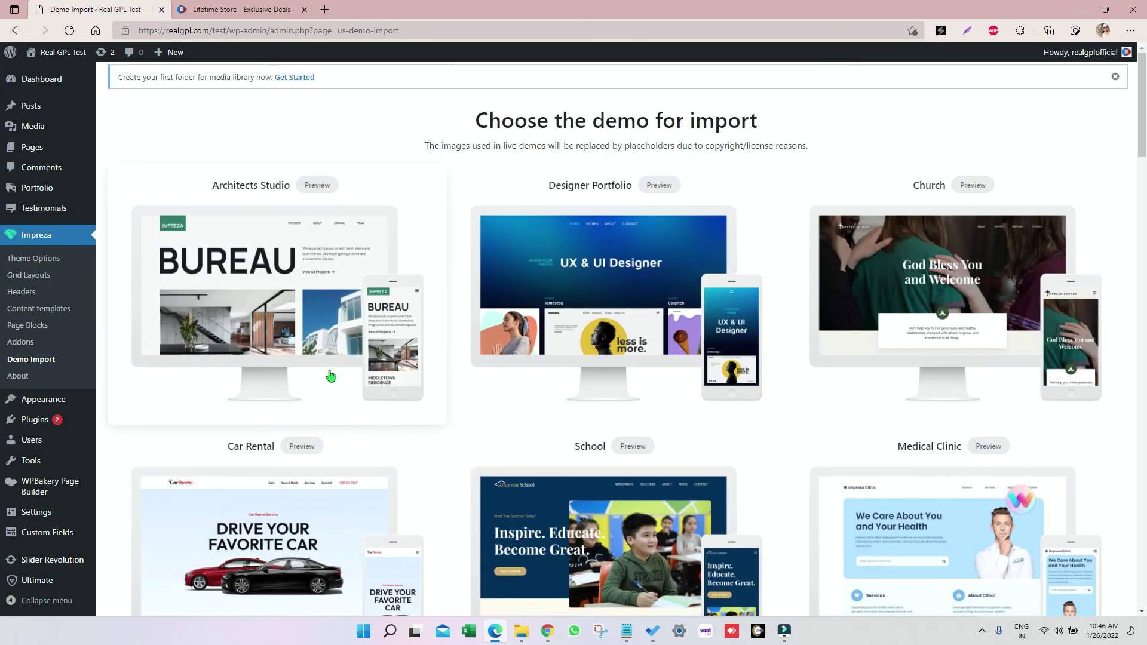
scroll(334, 374, down, 3)
scroll(343, 374, down, 4)
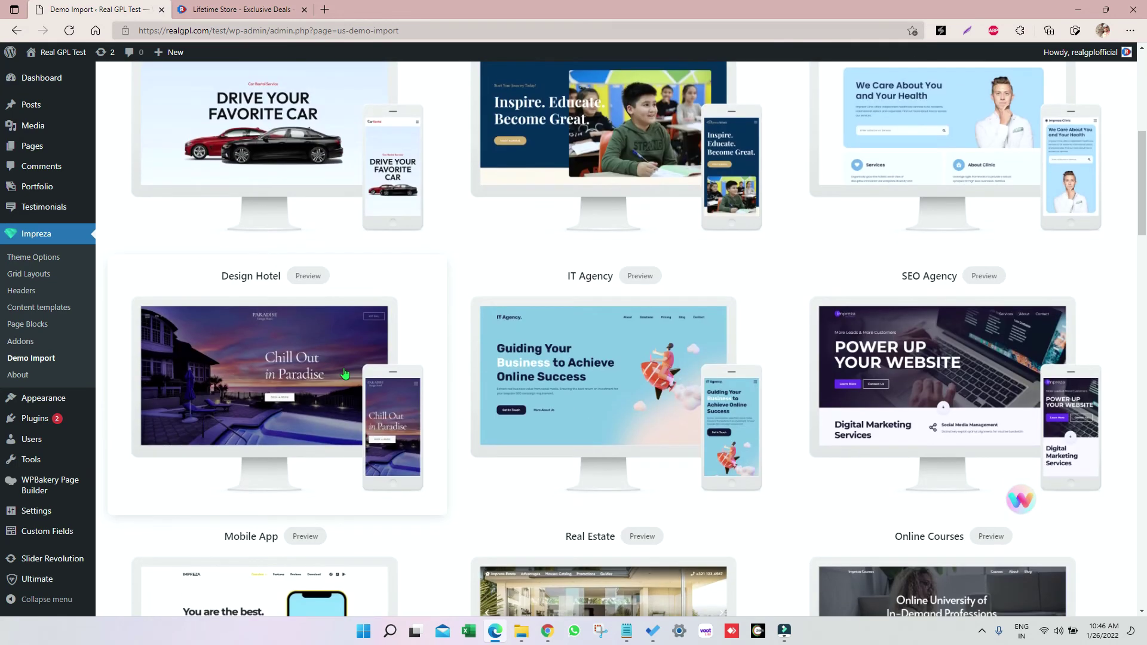
scroll(345, 374, down, 4)
scroll(463, 400, up, 4)
scroll(581, 430, up, 4)
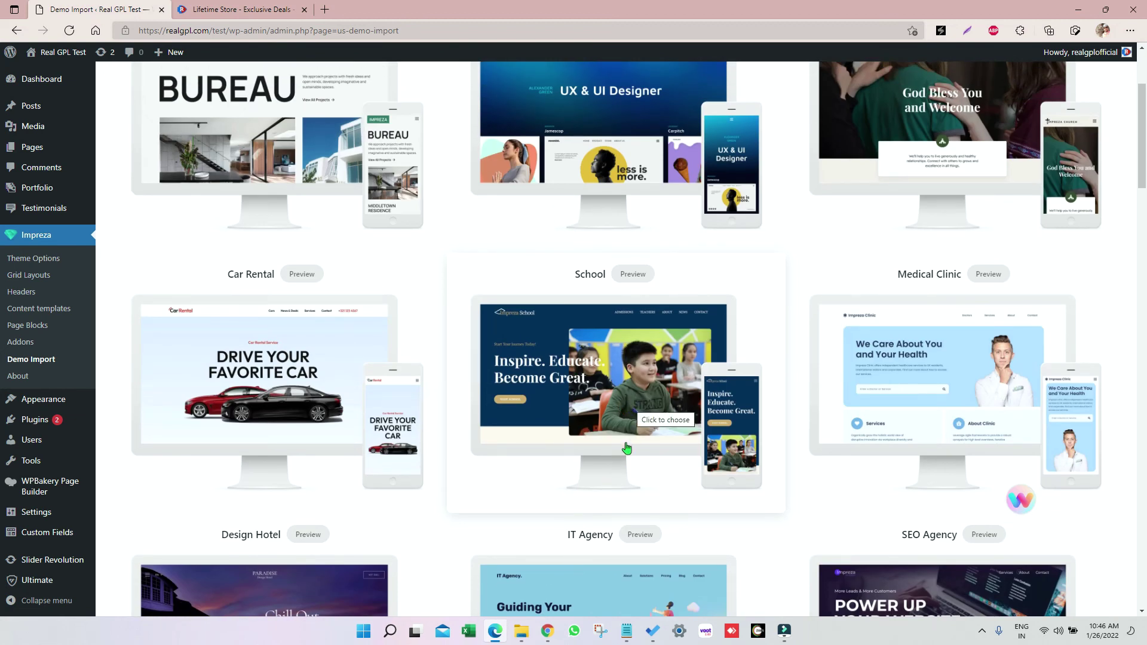
click(597, 403)
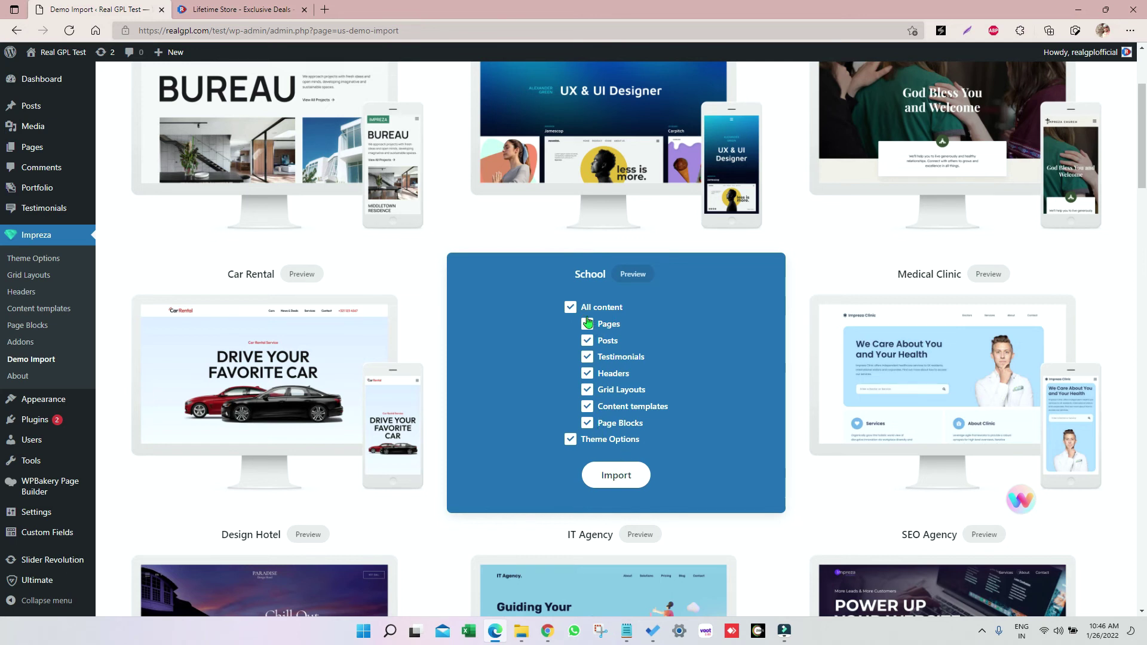
click(616, 476)
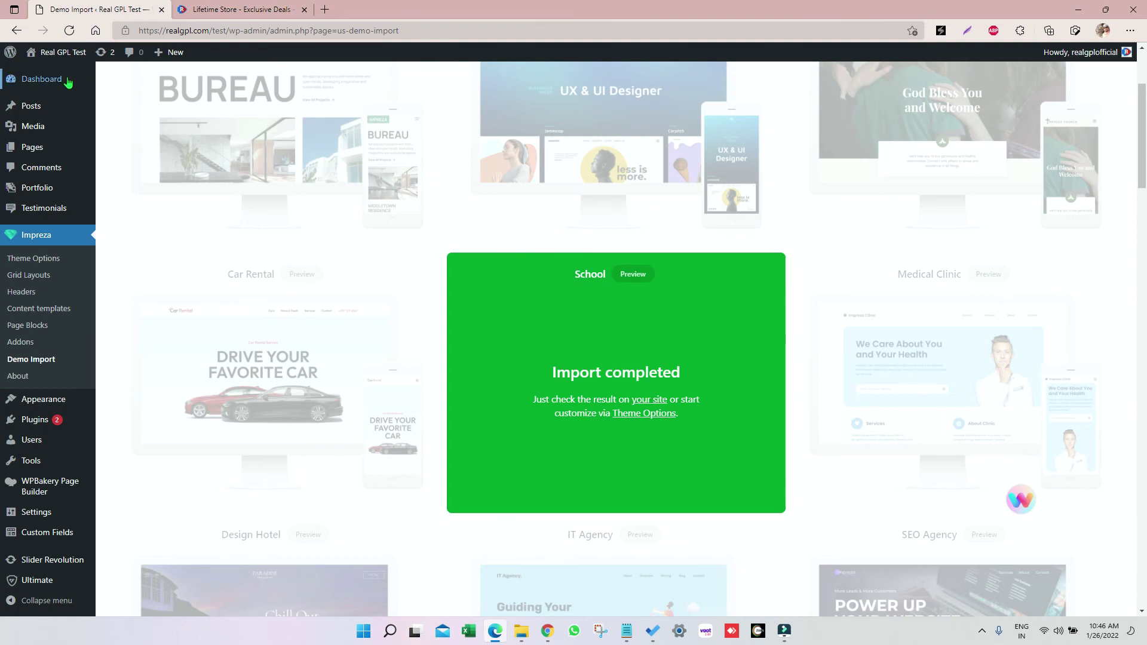
Open the live site in a new tab and scroll down the imported School homepage.
mouse_move(61, 52)
right_click(36, 78)
click(51, 84)
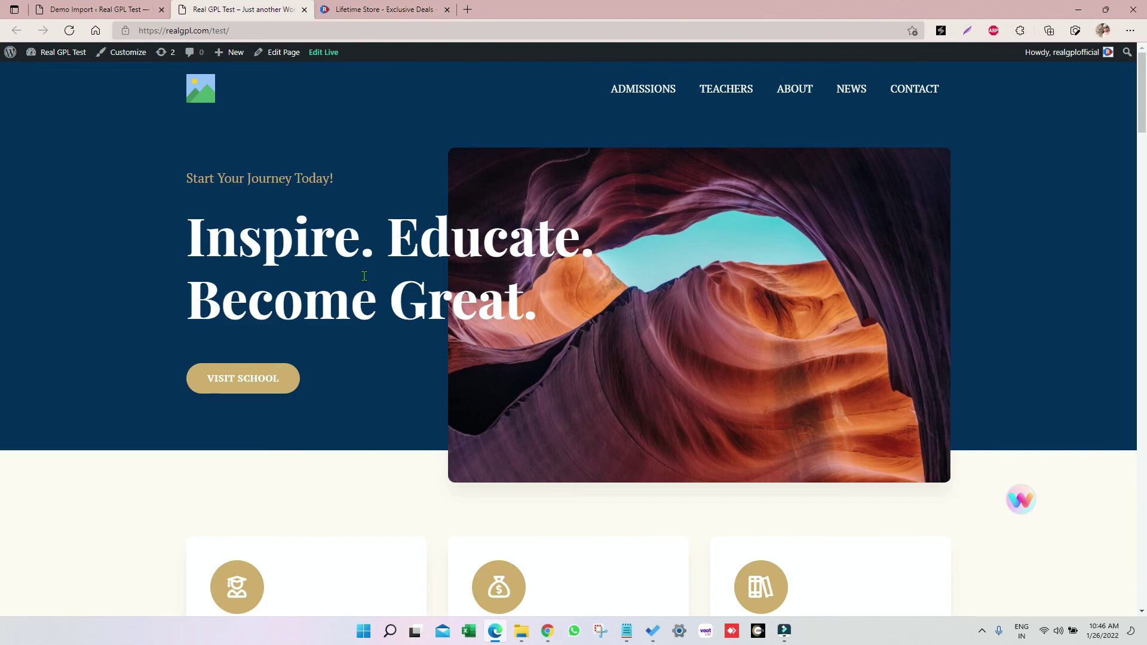
scroll(363, 276, down, 4)
scroll(363, 276, down, 5)
scroll(363, 276, down, 3)
scroll(366, 281, down, 5)
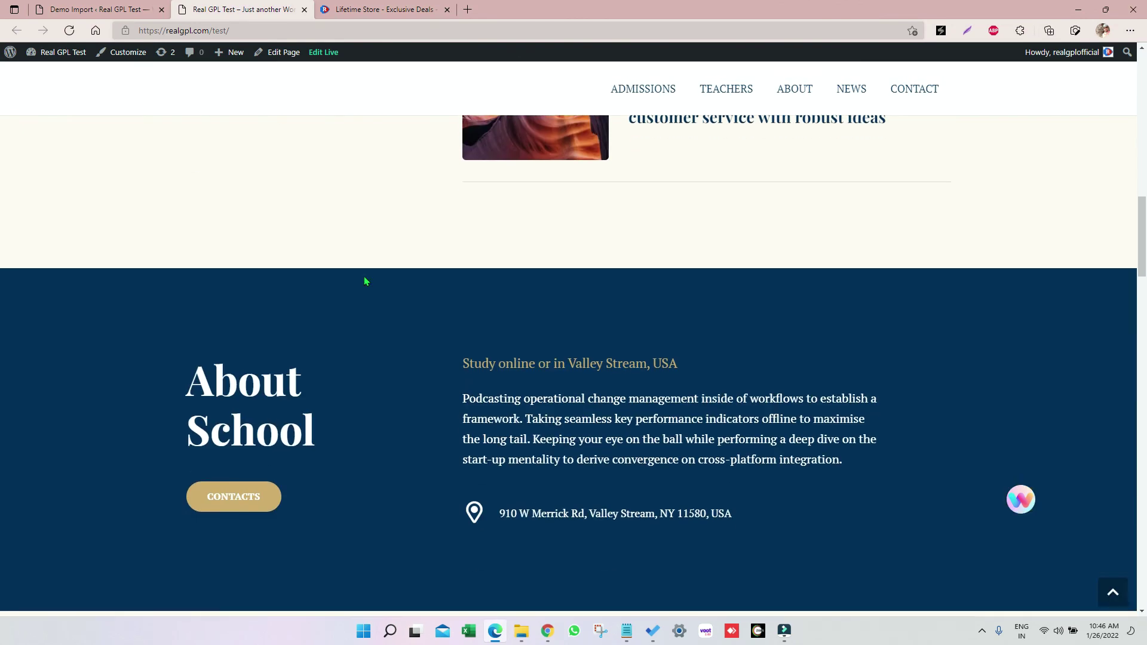
scroll(366, 281, down, 5)
scroll(366, 281, down, 5)
scroll(366, 281, down, 4)
Return to the top of the School homepage and browse its sections again.
key(Home)
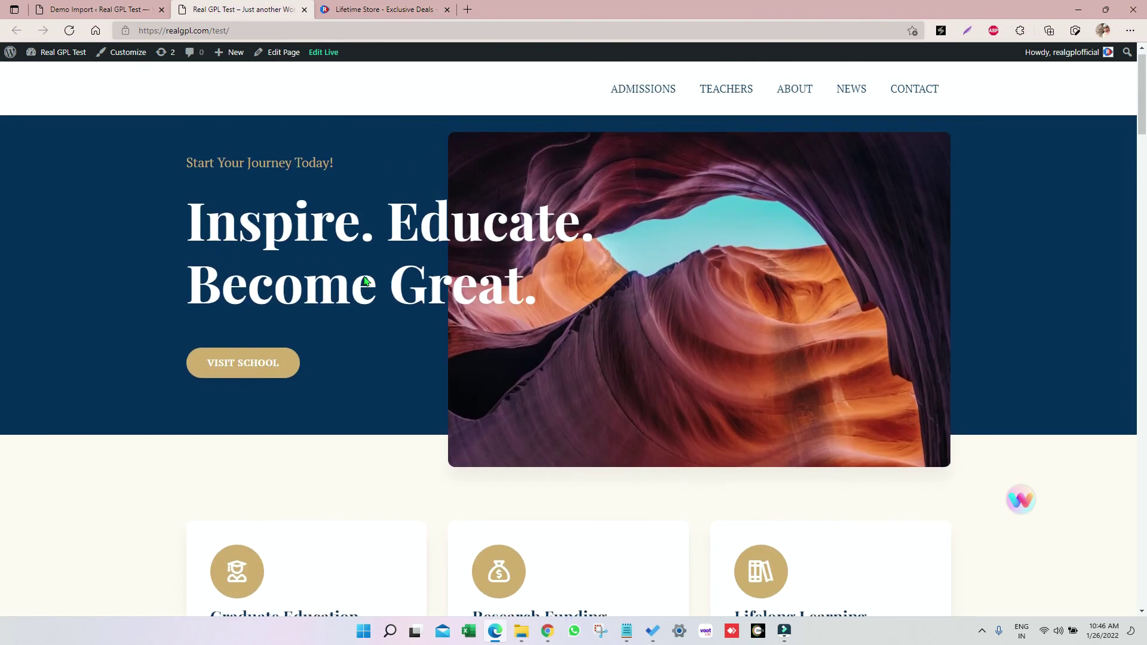
scroll(364, 275, down, 3)
scroll(364, 276, up, 3)
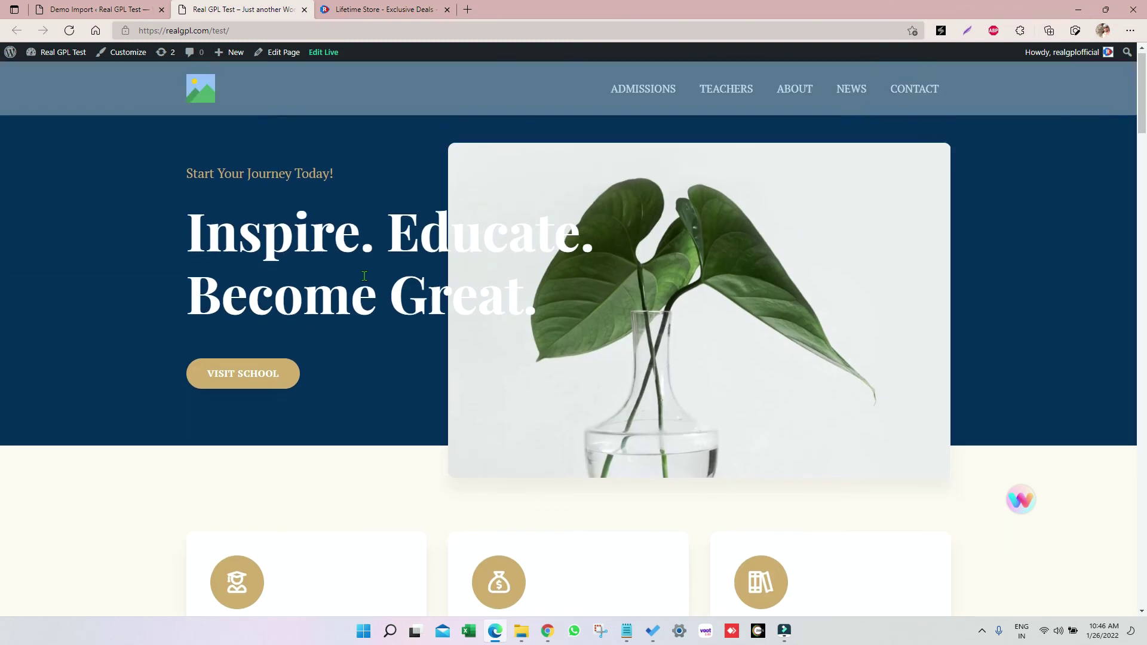
scroll(364, 276, down, 5)
scroll(363, 276, down, 3)
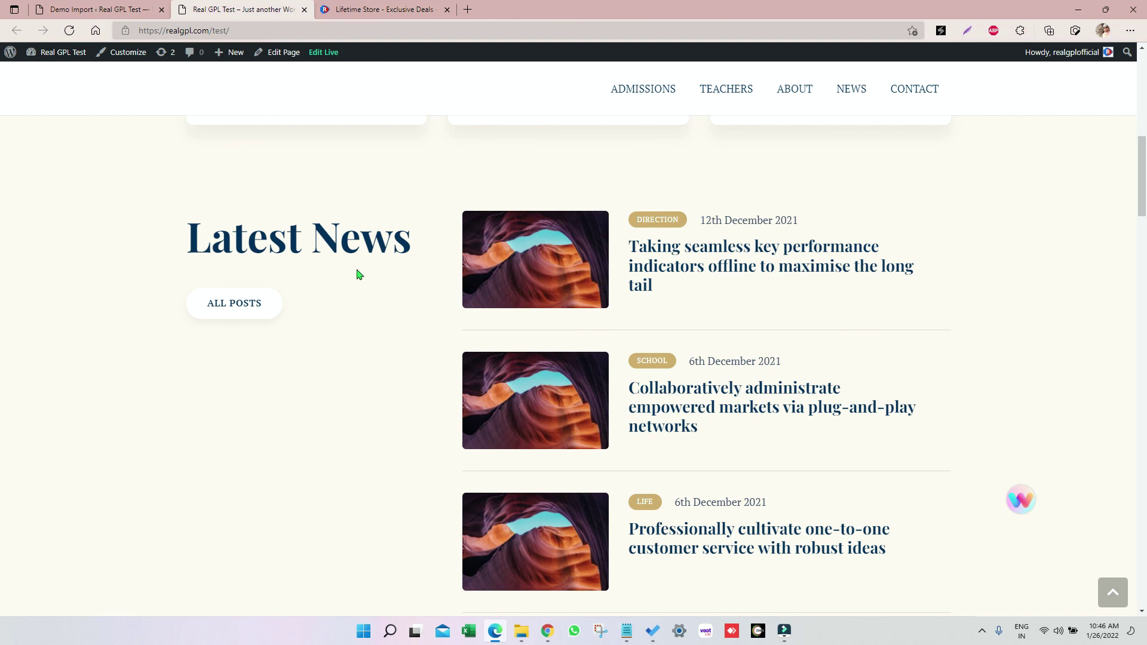
scroll(359, 274, down, 4)
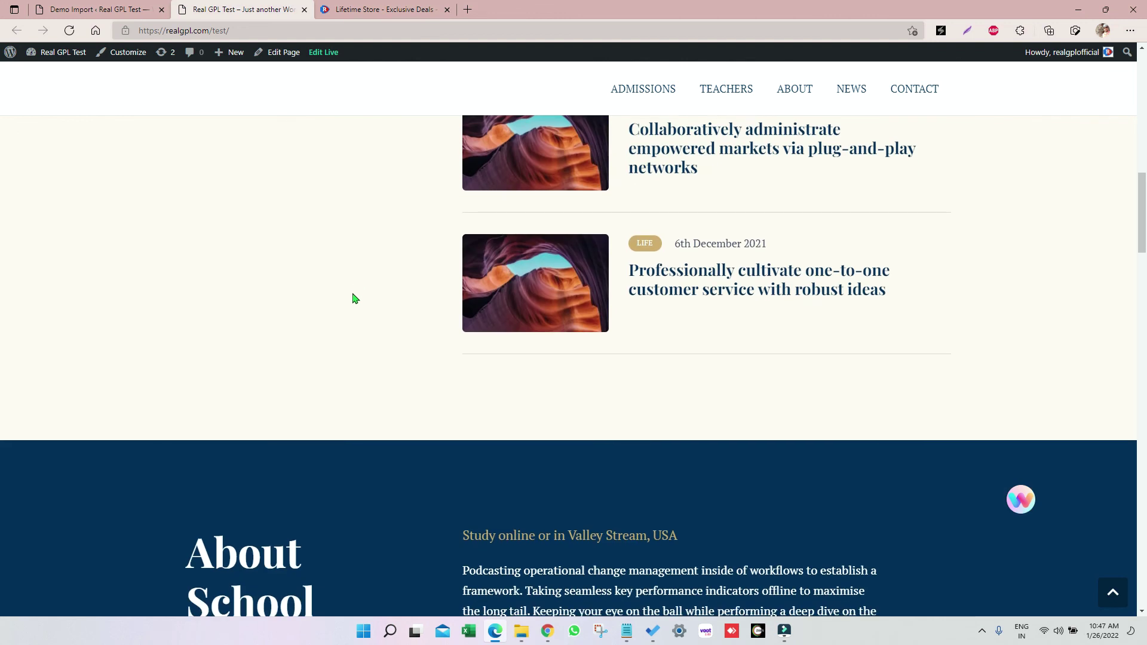
scroll(353, 297, down, 4)
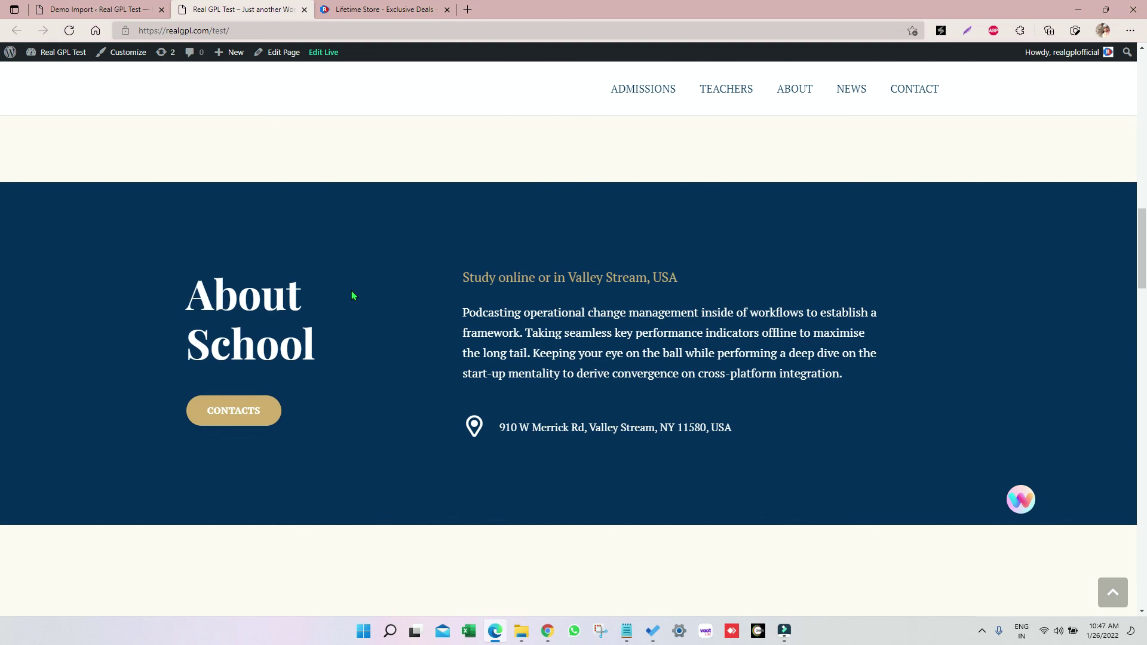
scroll(351, 296, down, 2)
scroll(334, 296, up, 2)
scroll(335, 295, up, 5)
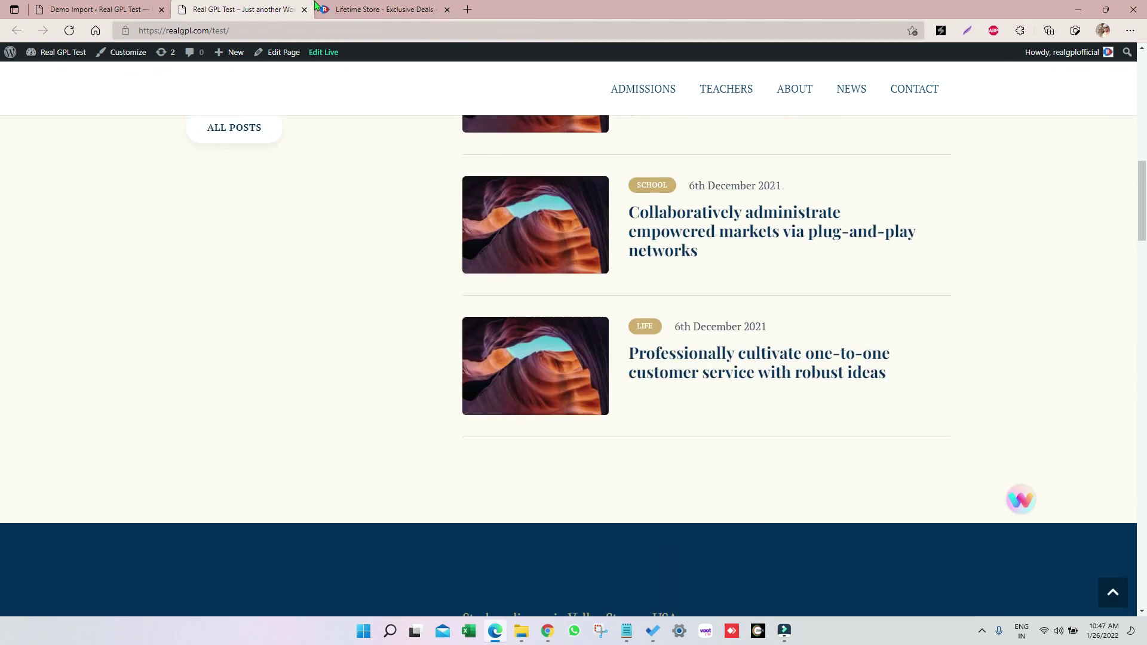
Switch back to the RealGPL Lifetime Store tab listing lifetime plugin and theme deals.
click(345, 5)
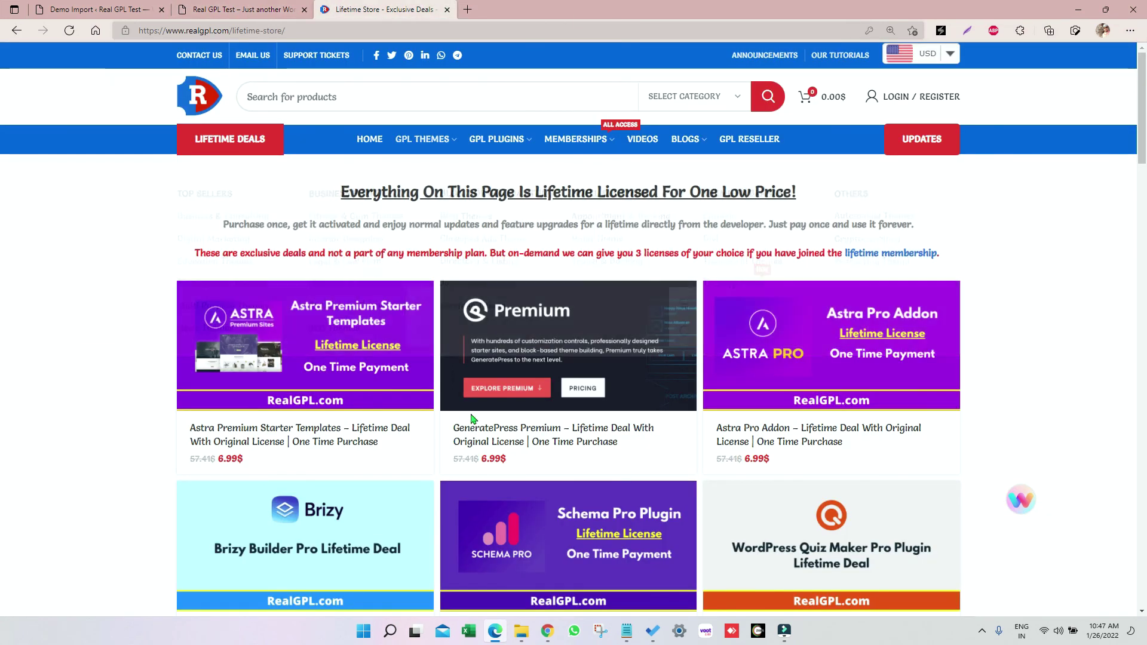